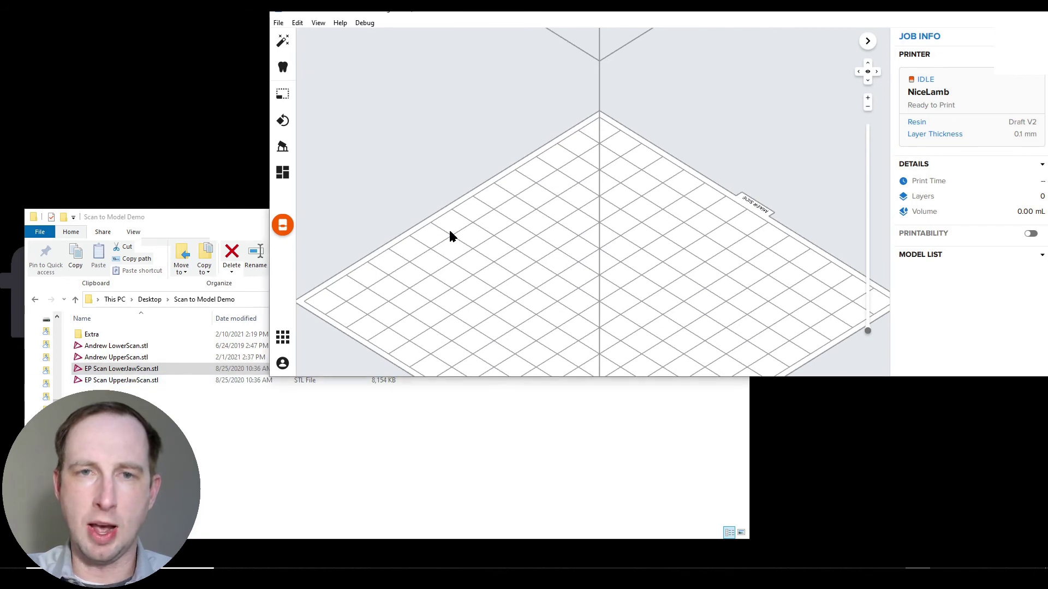
click(228, 419)
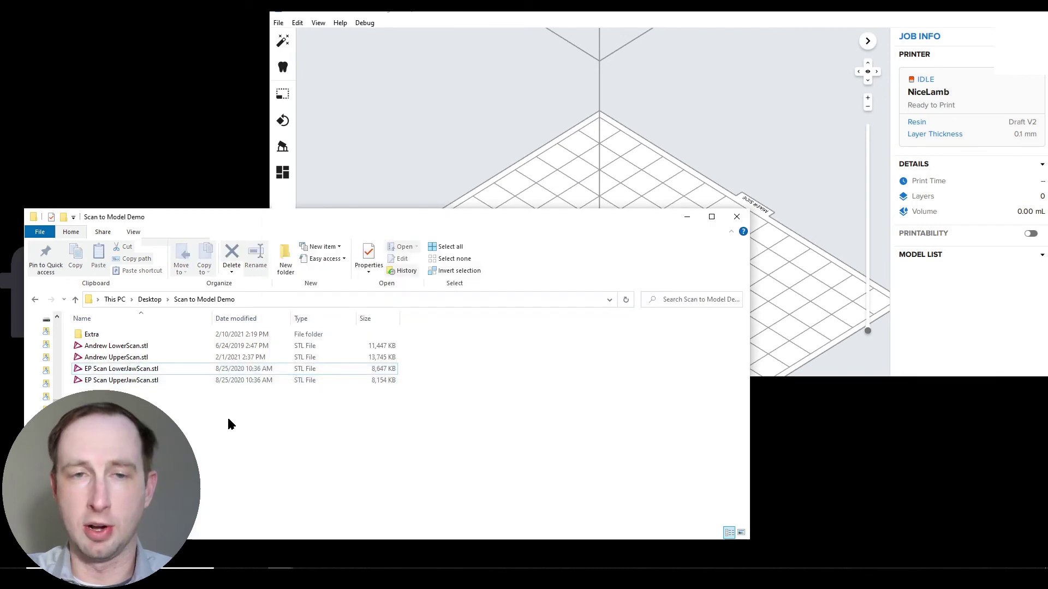
click(444, 100)
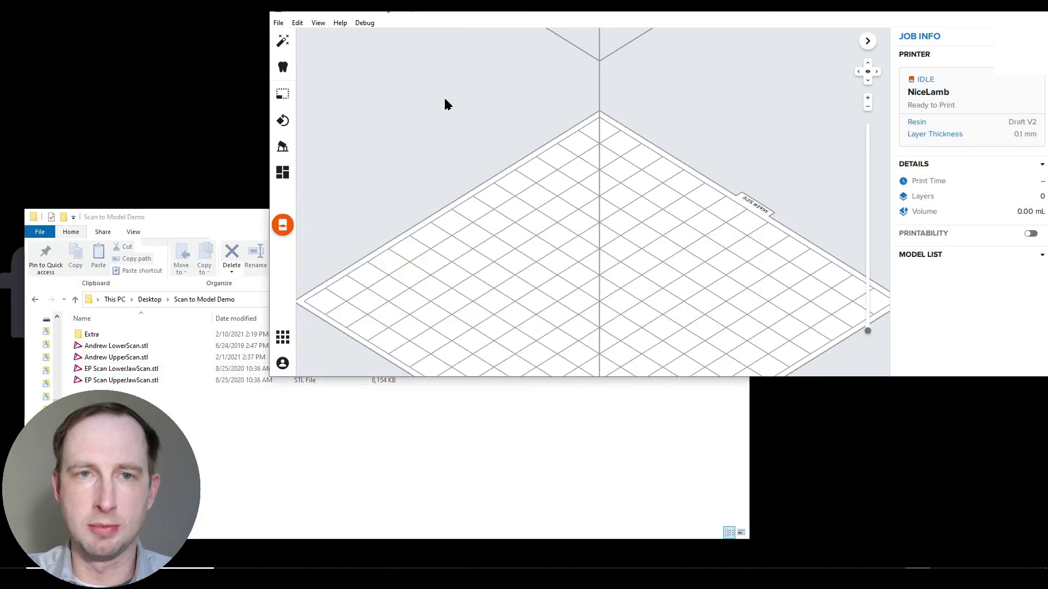
click(283, 69)
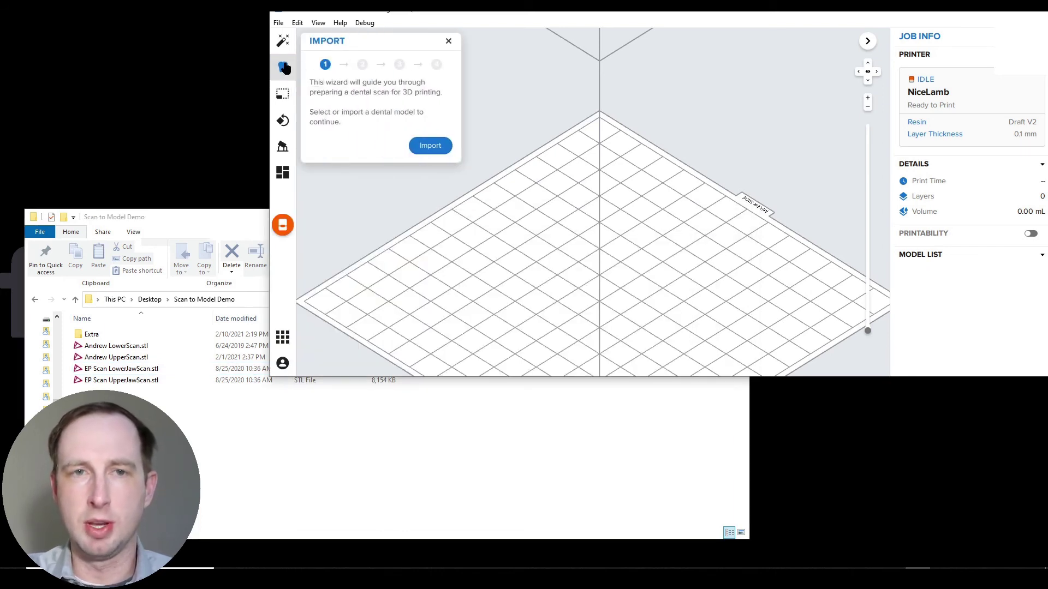
click(441, 149)
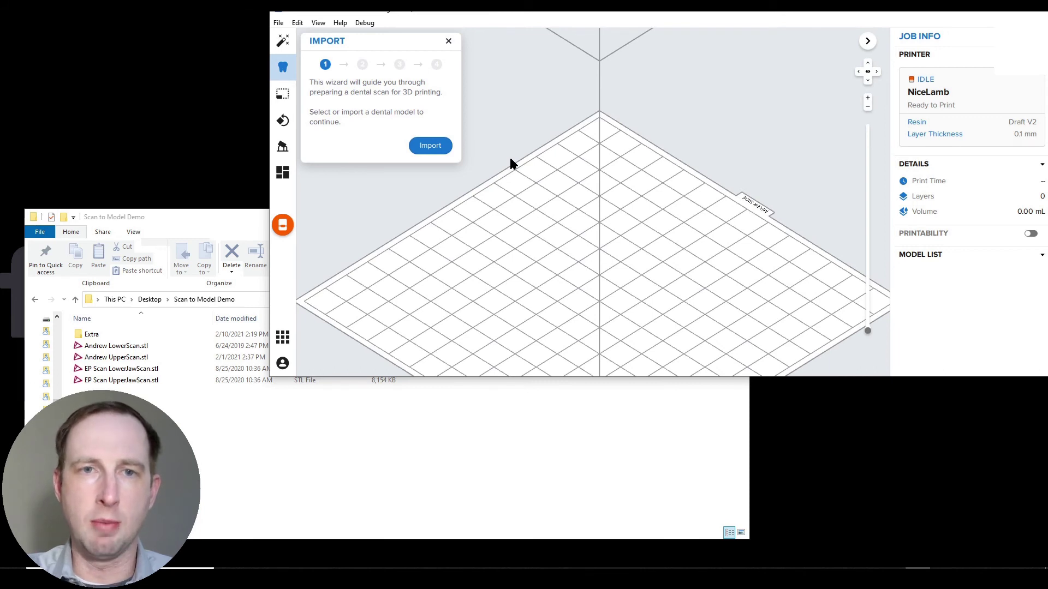
click(449, 41)
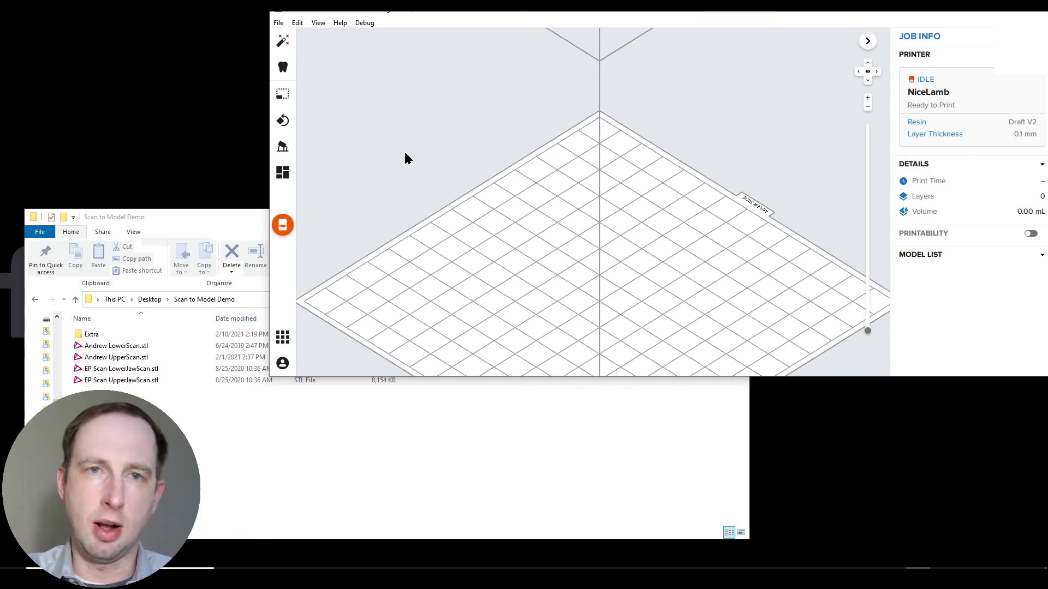
Load all four STL scans from the Scan to Model Demo folder into PreForm, ignoring the repair, and maximize the window
click(264, 269)
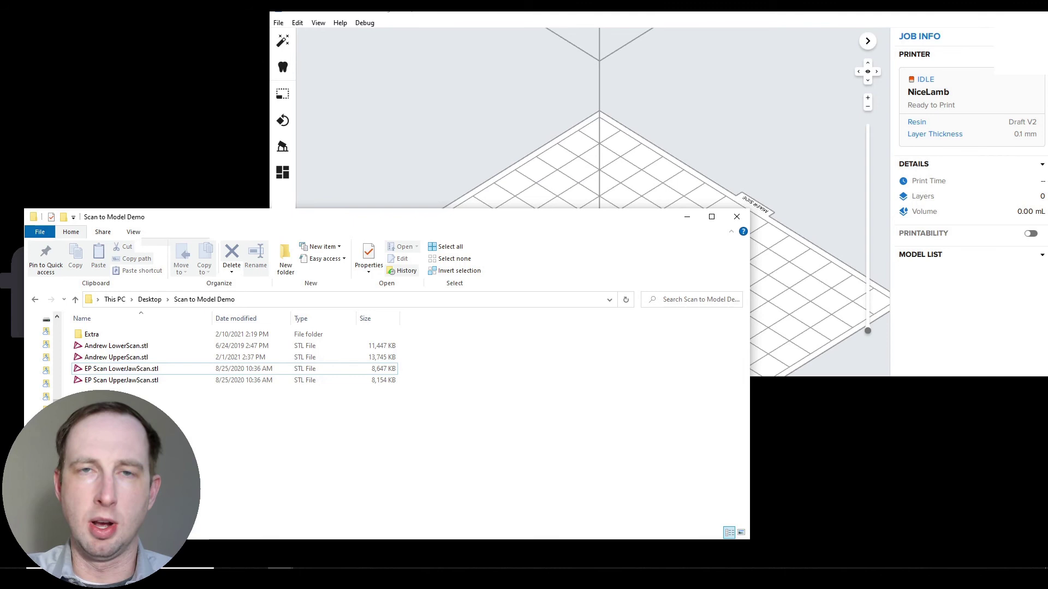
drag(162, 411, 136, 352)
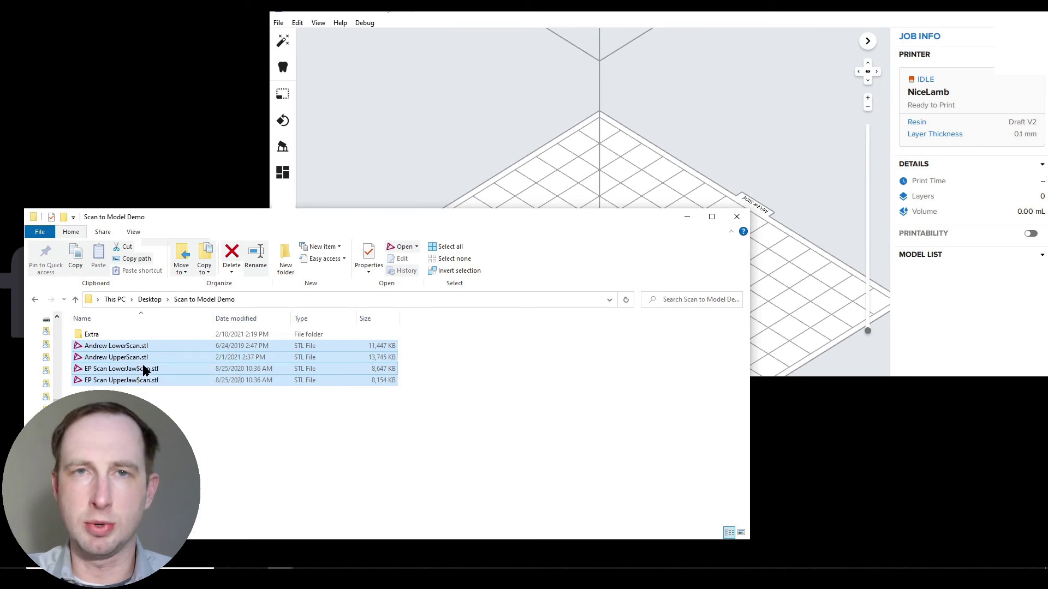
drag(130, 366, 370, 180)
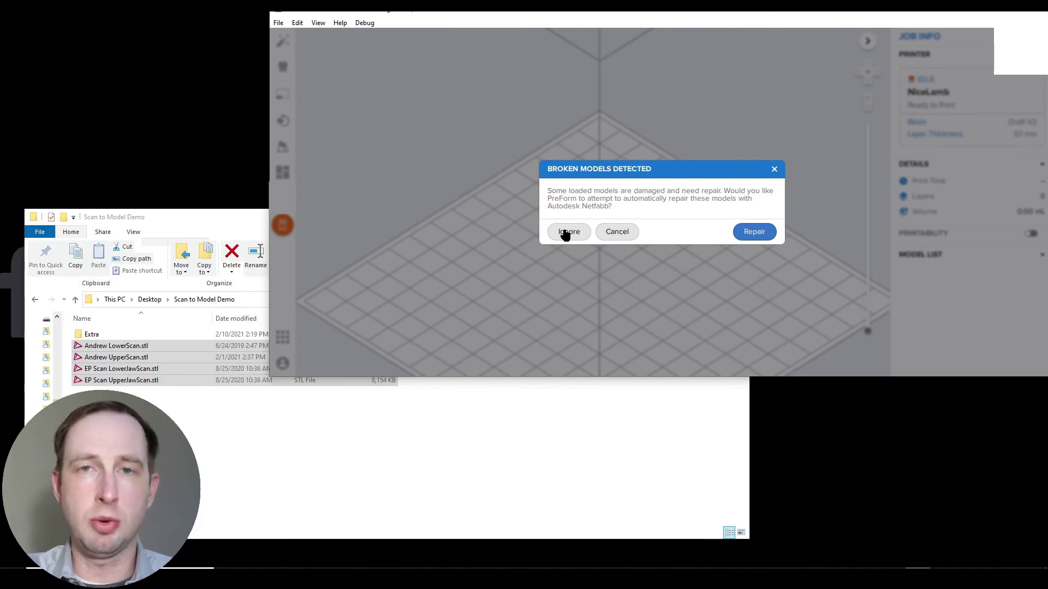
click(564, 232)
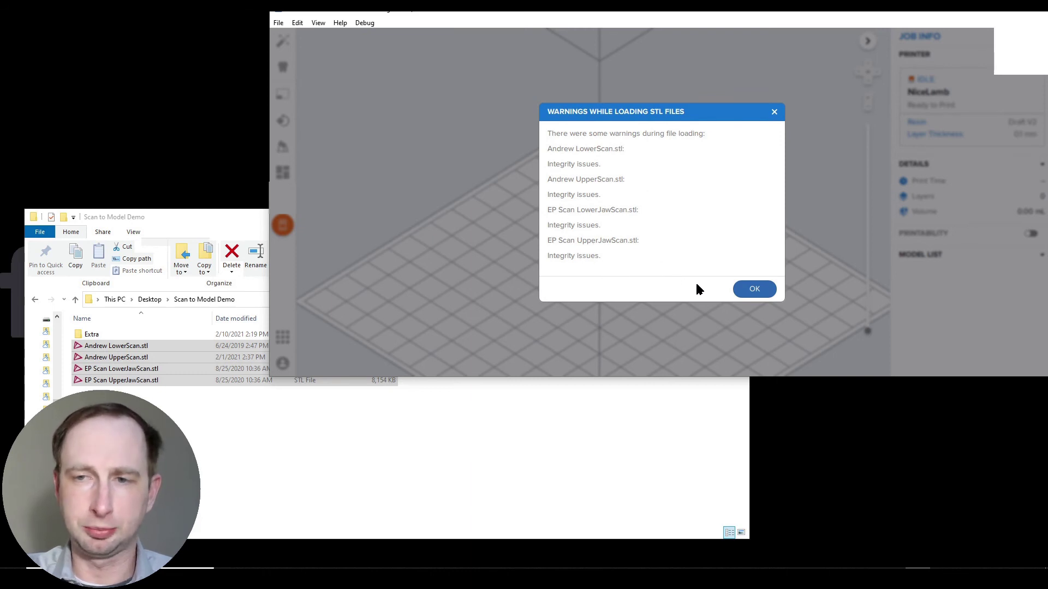
click(744, 290)
click(1022, 9)
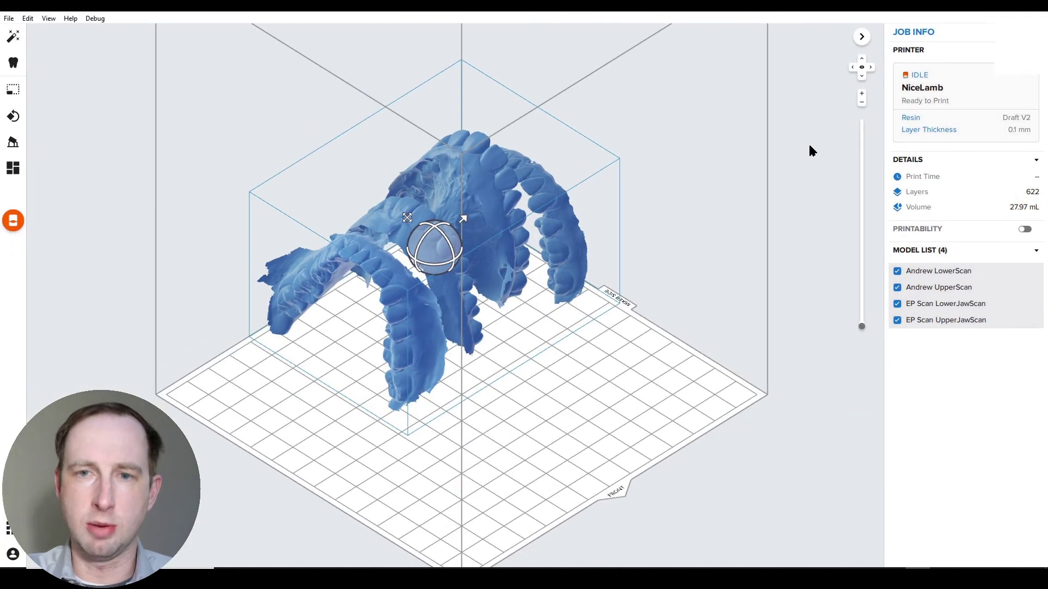
Check the printability of the loaded scans, turn the check back off, and deselect all models
click(1025, 230)
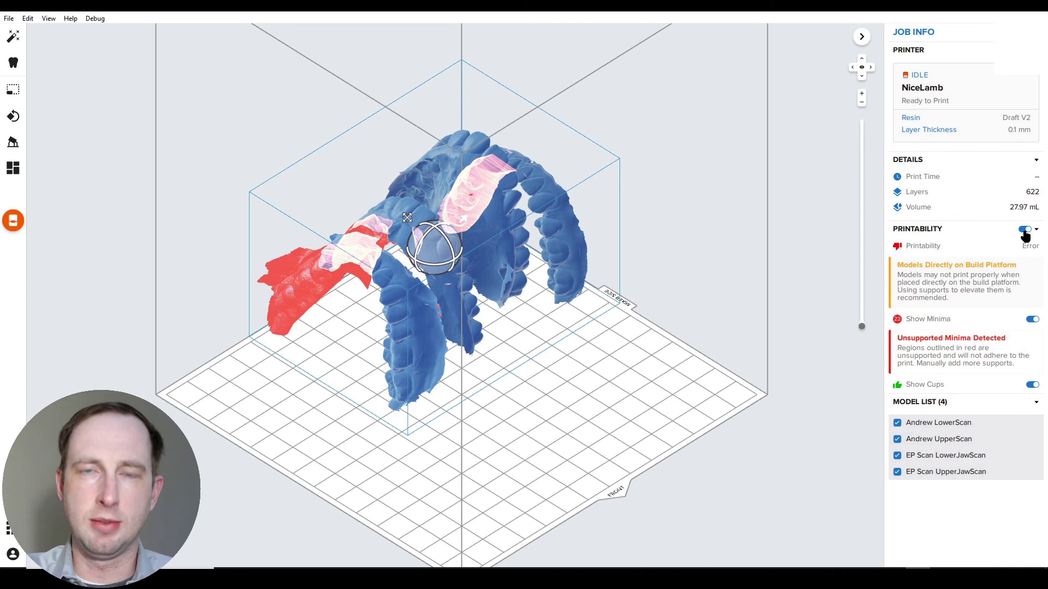
click(1025, 230)
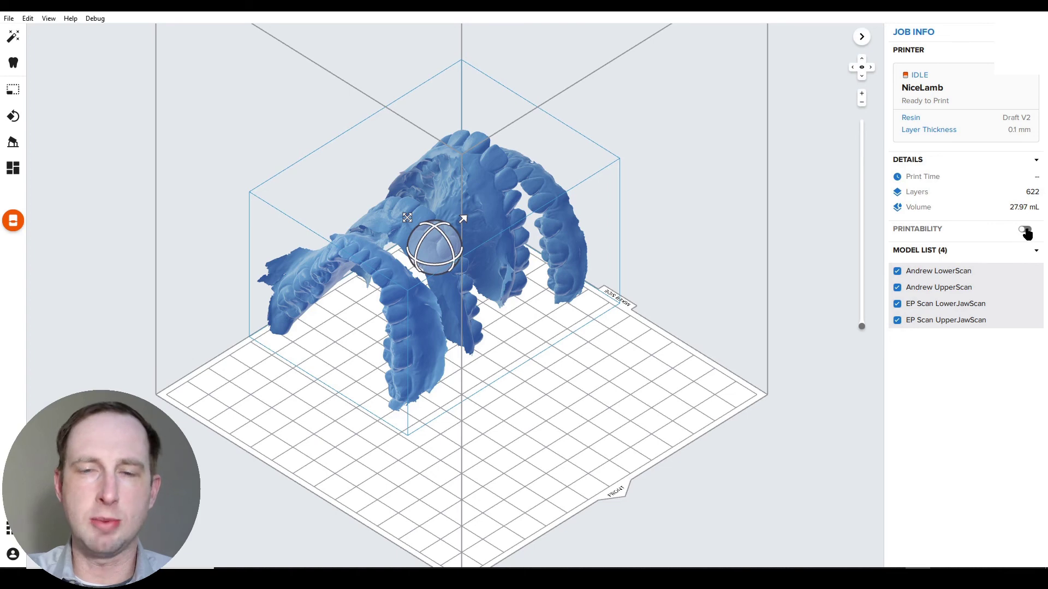
click(670, 222)
scroll(497, 214, up, 3)
right_drag(497, 210, 422, 188)
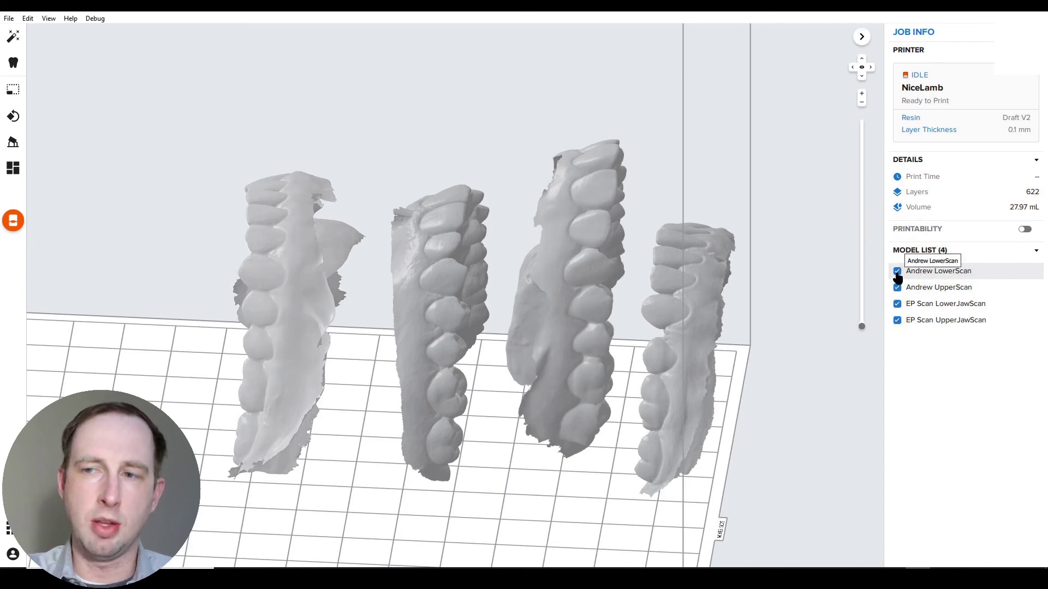
Try hiding the first two scans in the model list and show them again
click(898, 273)
click(898, 272)
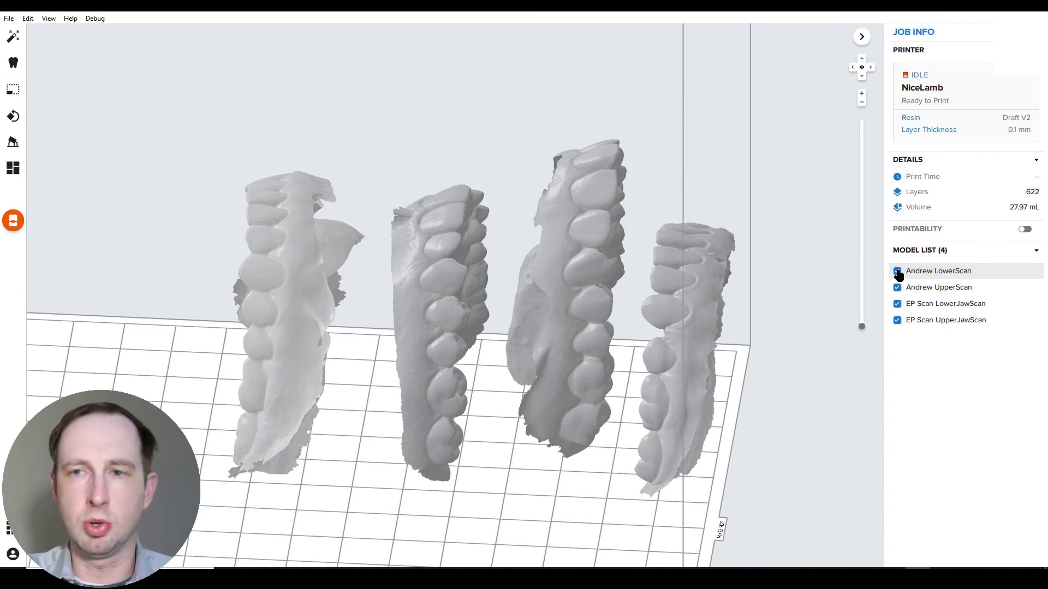
right_drag(526, 279, 568, 280)
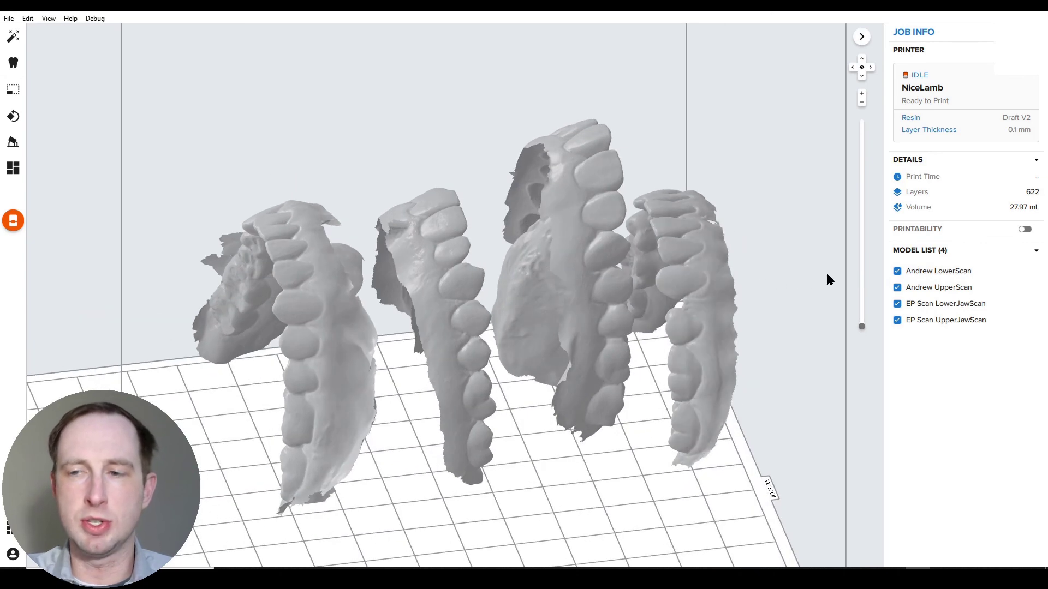
click(897, 272)
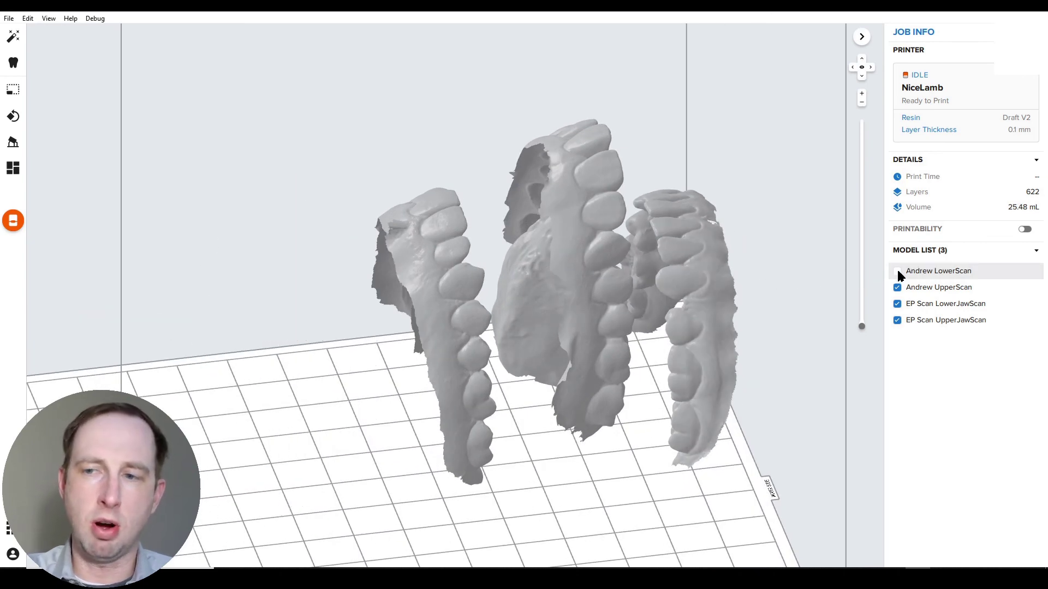
click(897, 287)
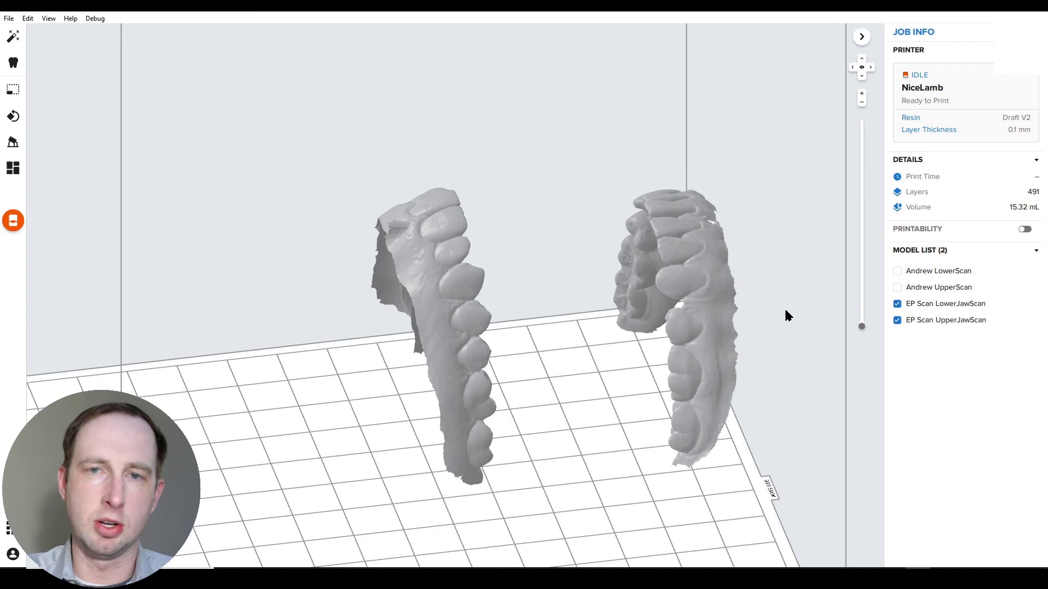
right_drag(786, 311, 726, 300)
click(896, 287)
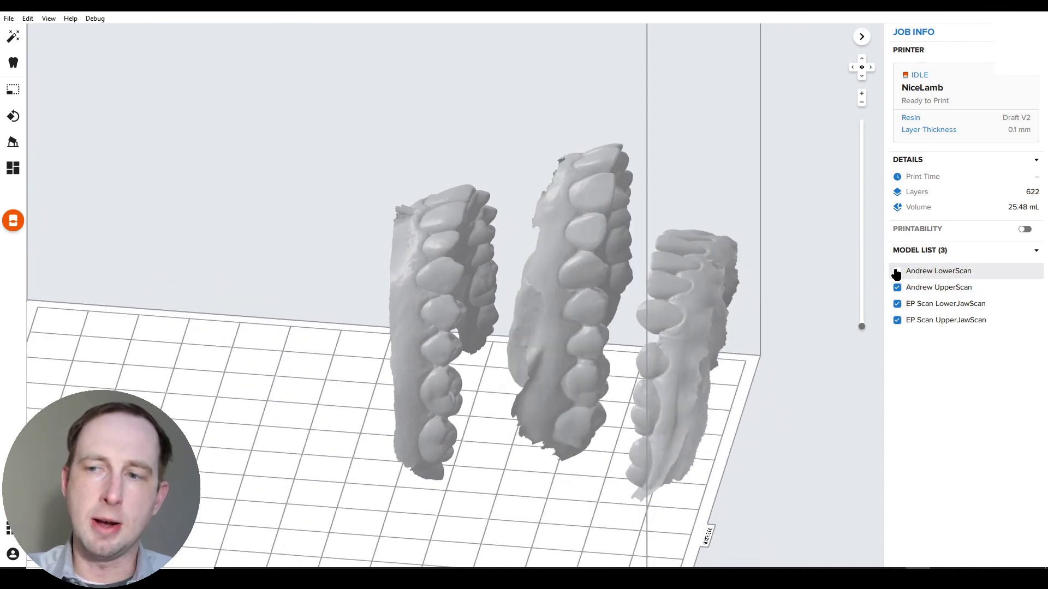
click(897, 271)
right_drag(421, 153, 464, 154)
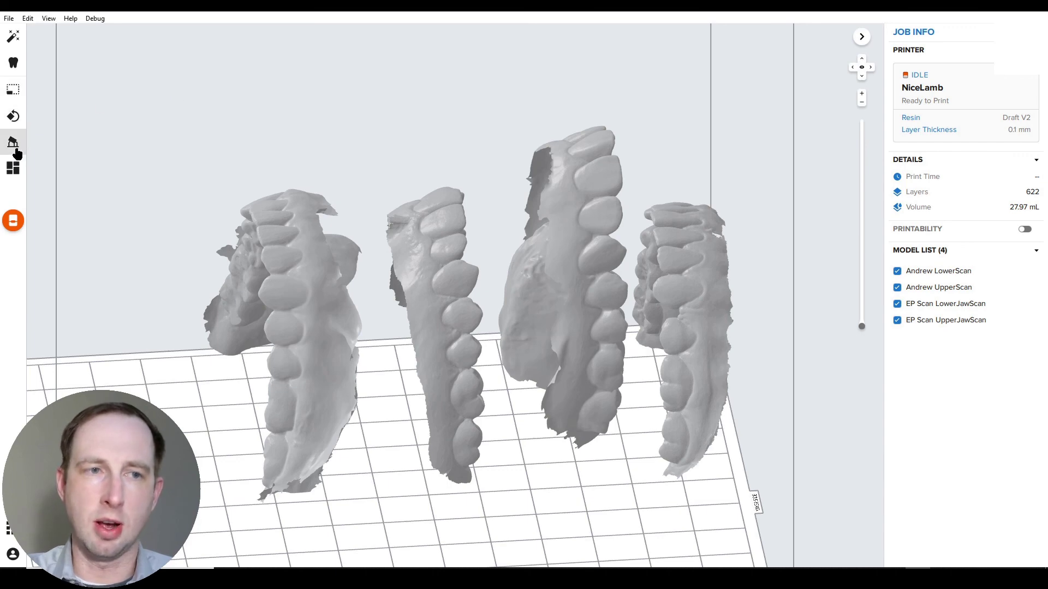
Orient the first lower scan to a bounding box face so it lies flat with its teeth pointing up
click(299, 208)
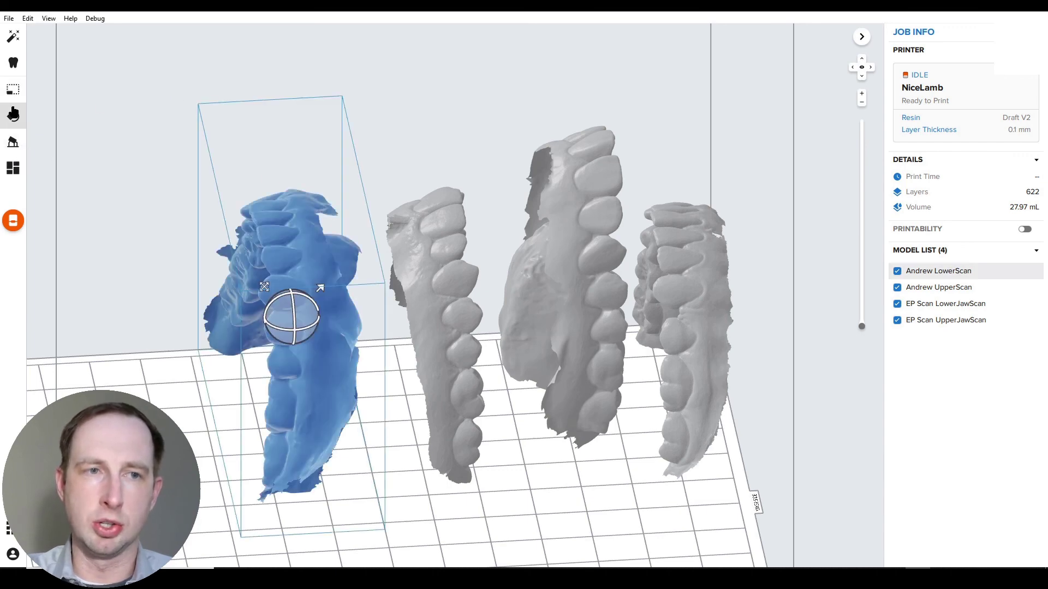
click(14, 112)
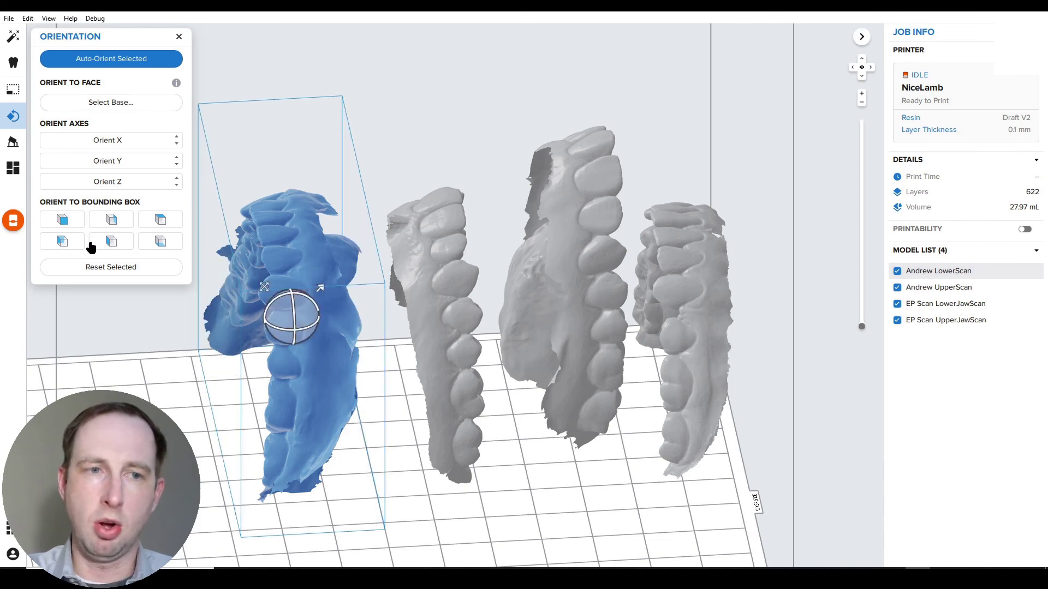
right_drag(424, 238, 344, 243)
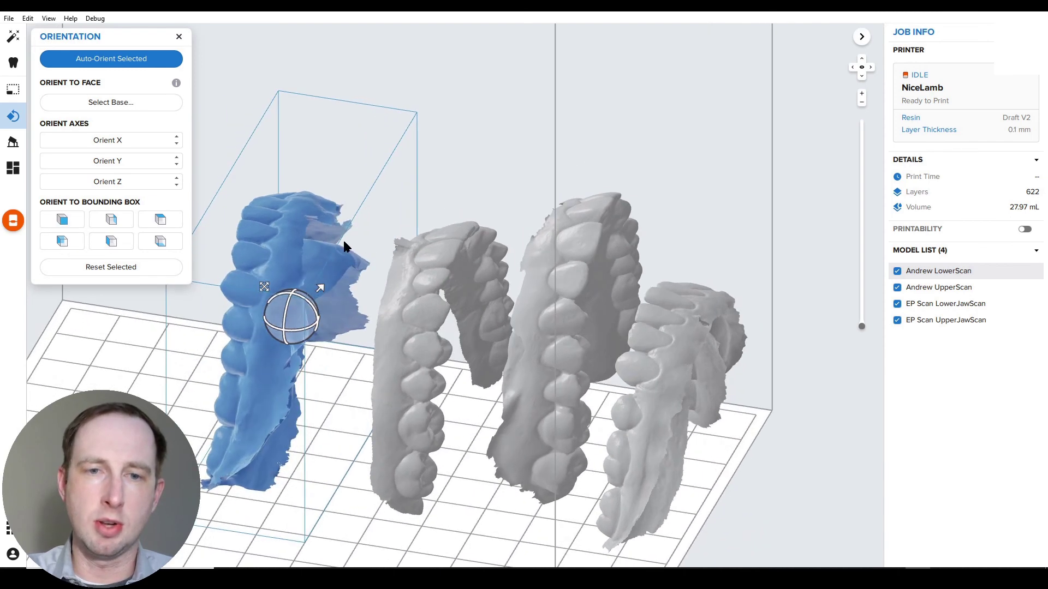
click(79, 229)
Orient EP Scan UpperJawScan to its bounding box so it lies flat with the teeth facing up
click(437, 266)
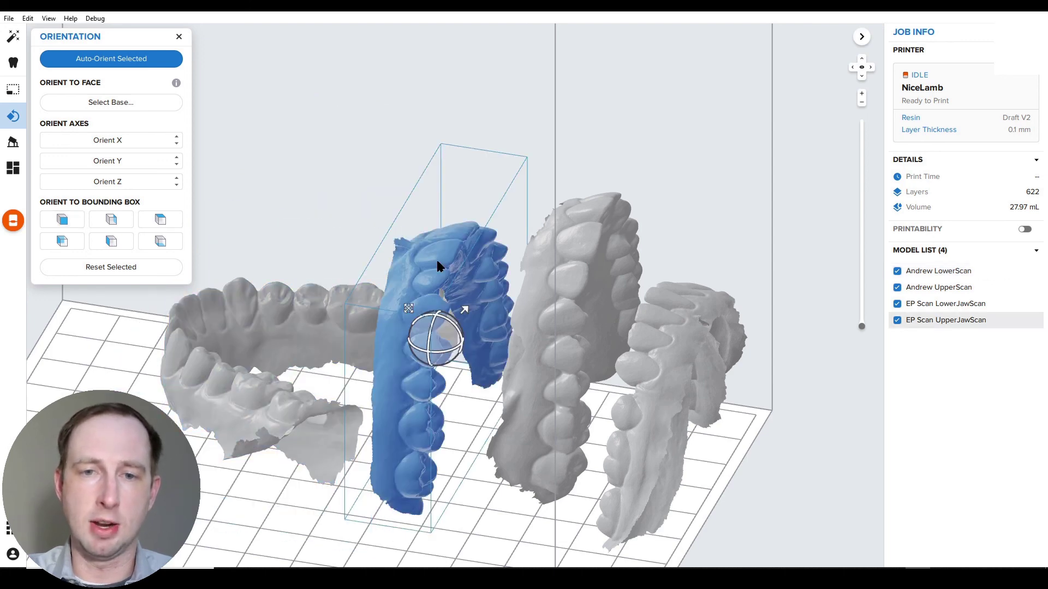
click(76, 219)
click(77, 238)
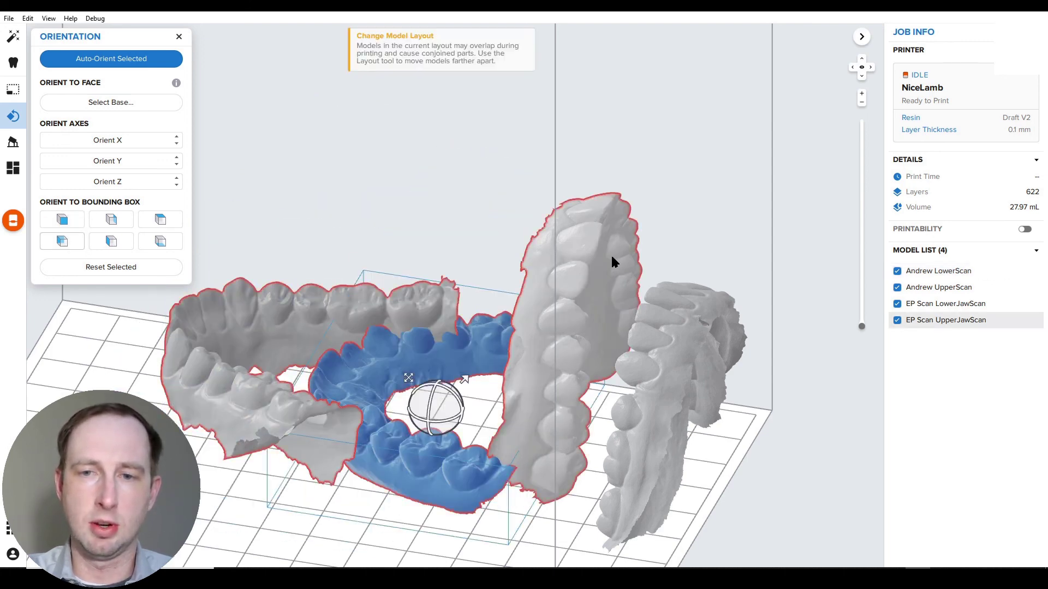
Lay the other upper scan and EP Scan LowerJawScan flat with teeth up by orienting each to its bounding box
click(613, 263)
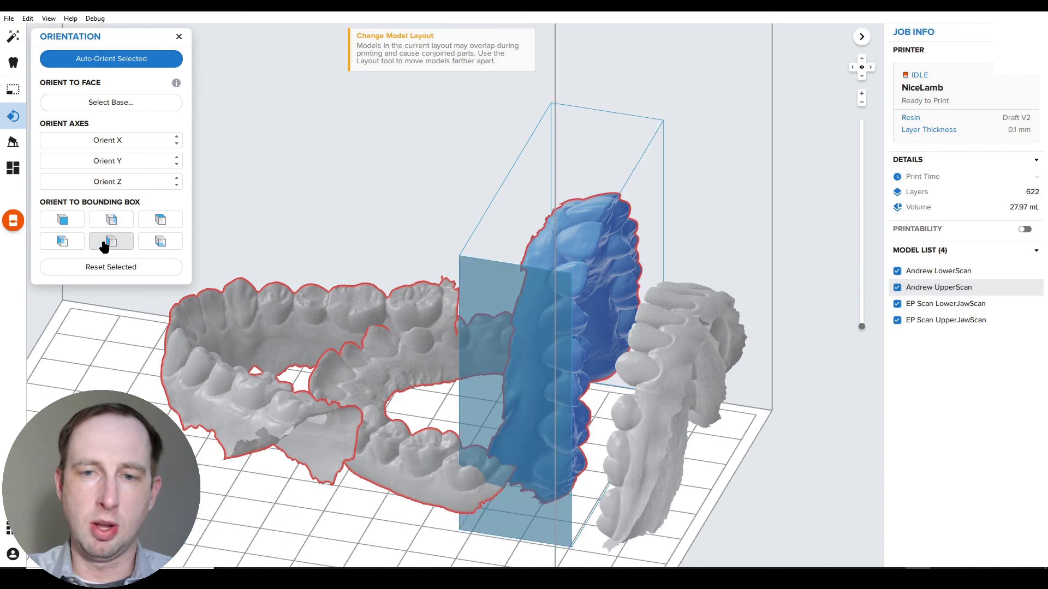
click(82, 242)
click(702, 337)
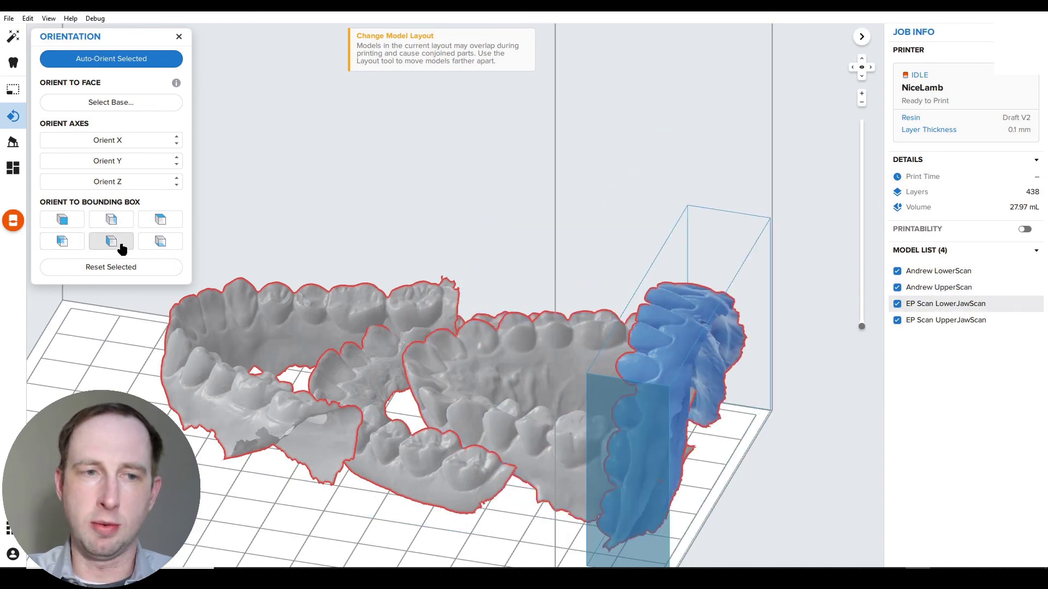
click(65, 227)
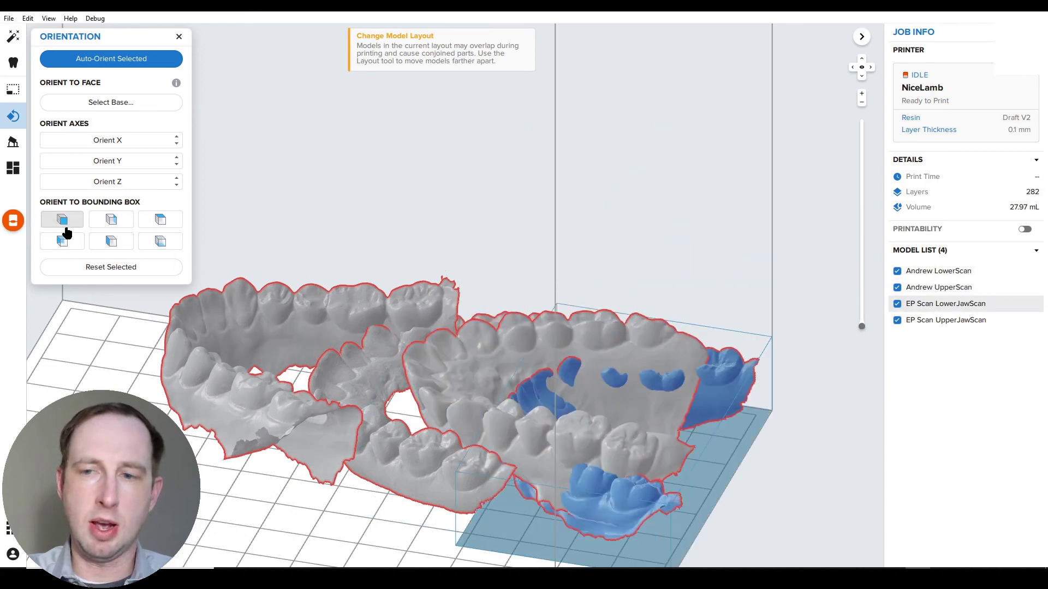
Examine how the four oriented scans sit on the build platform from the side, above and at an angle, and deselect them
scroll(633, 195, down, 3)
scroll(483, 298, up, 5)
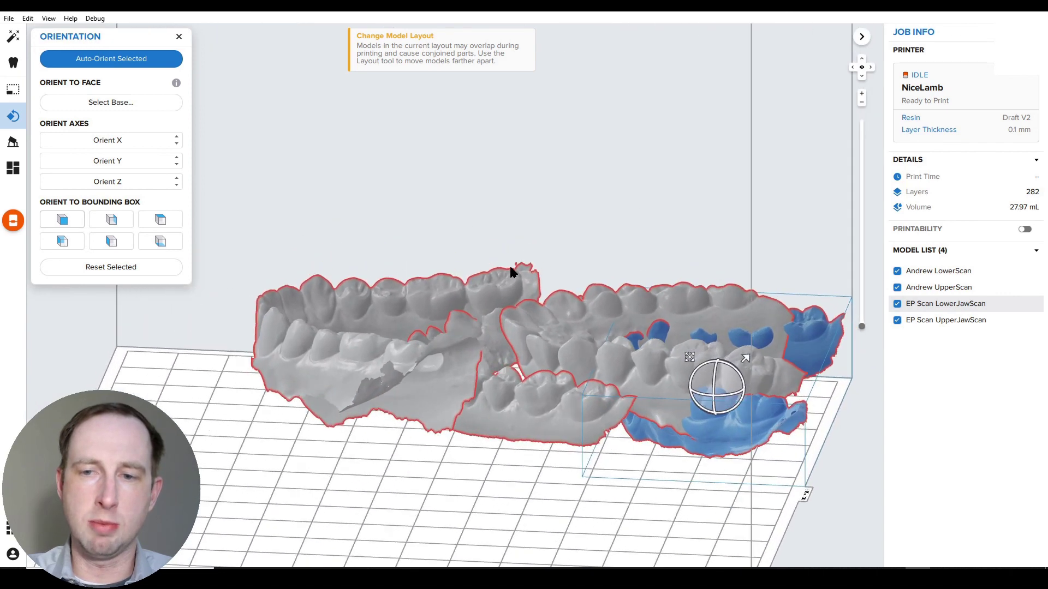
right_drag(513, 271, 528, 236)
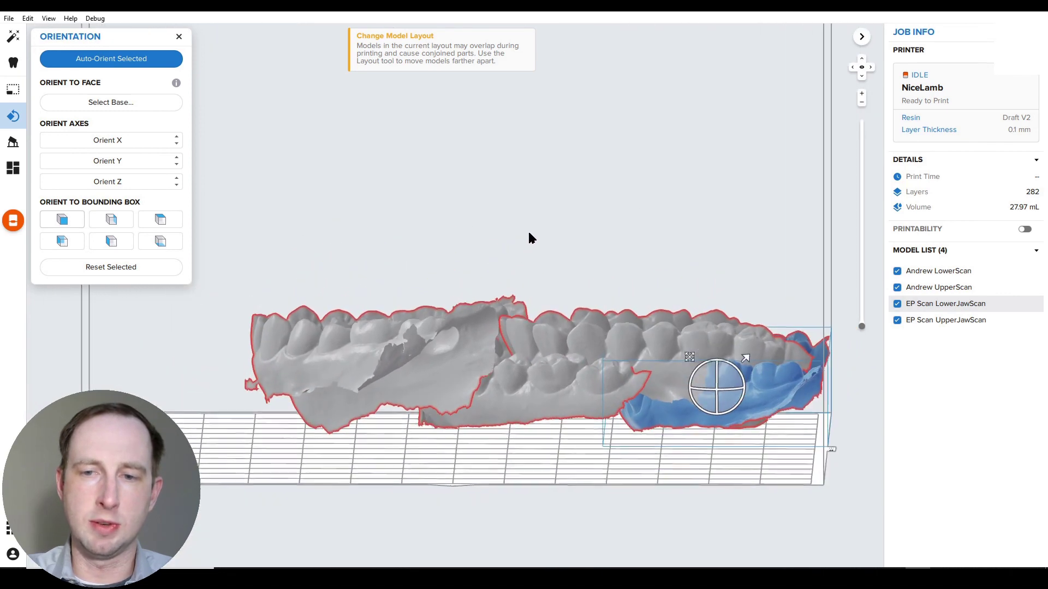
click(862, 76)
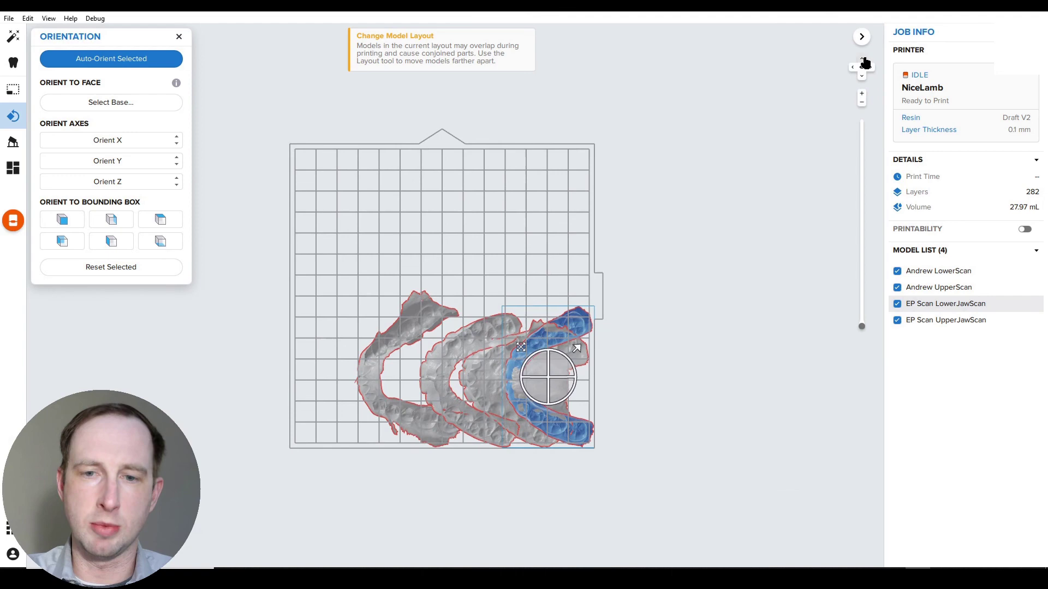
click(864, 61)
scroll(628, 456, up, 5)
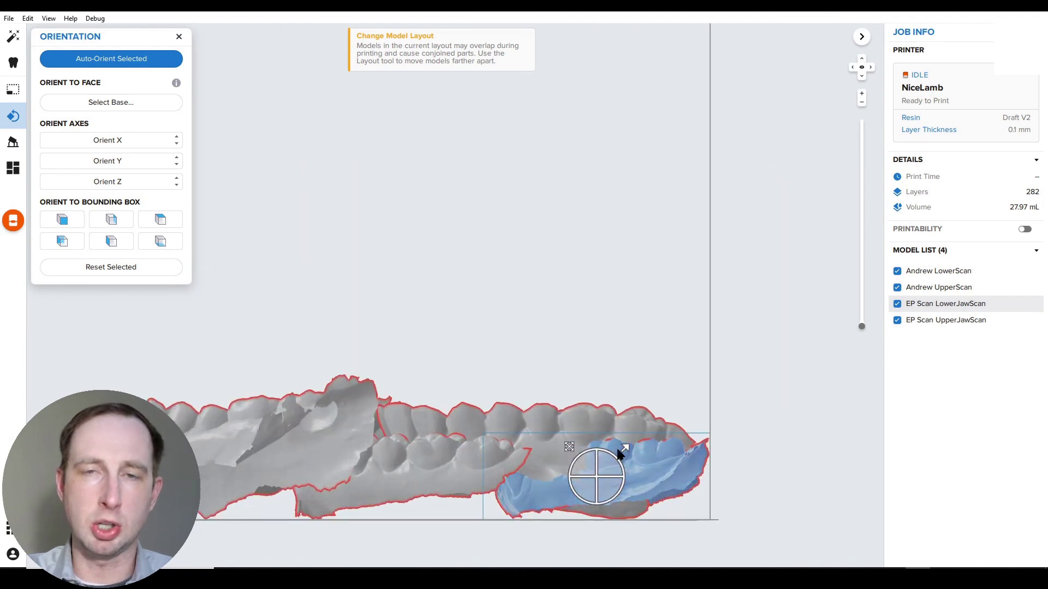
right_drag(621, 455, 451, 301)
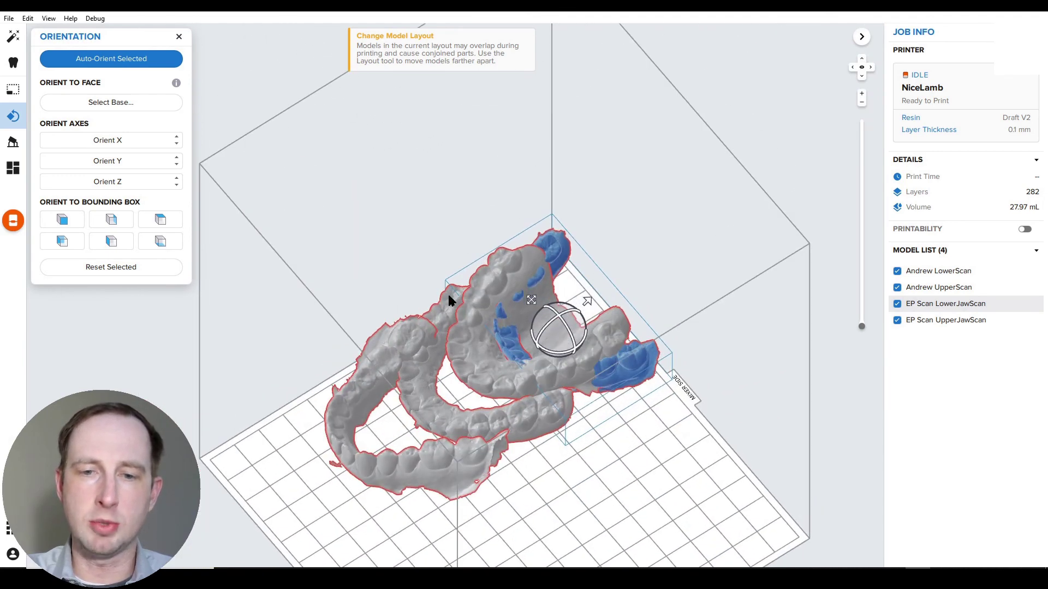
scroll(537, 393, up, 3)
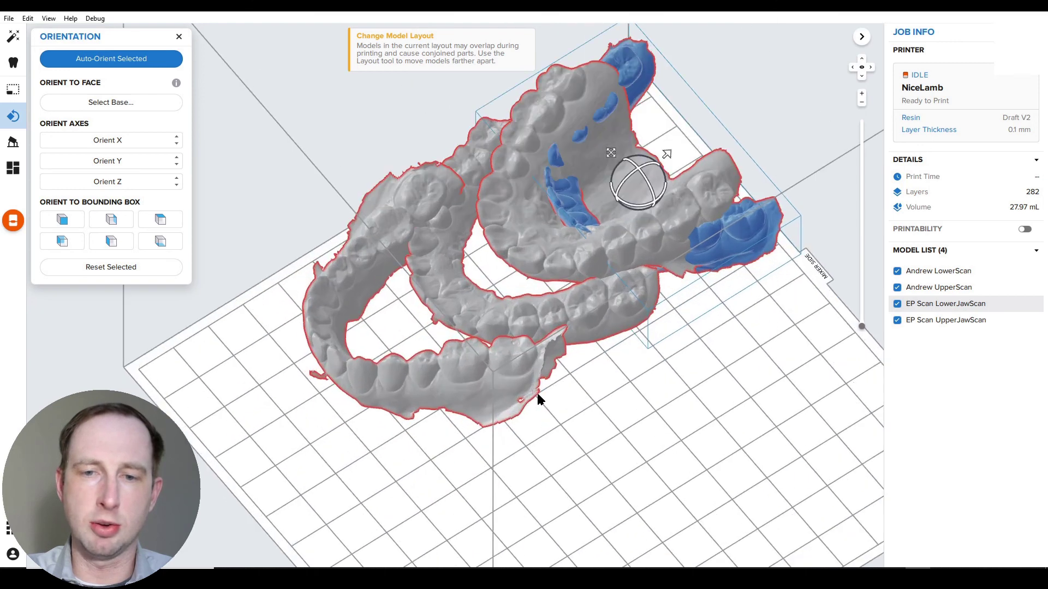
scroll(539, 392, up, 2)
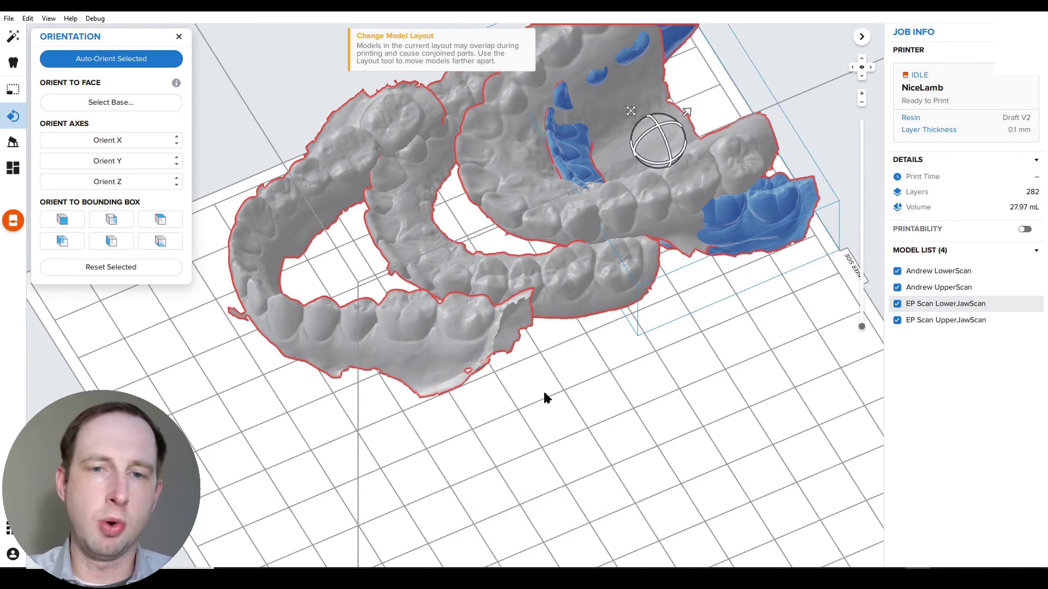
click(545, 397)
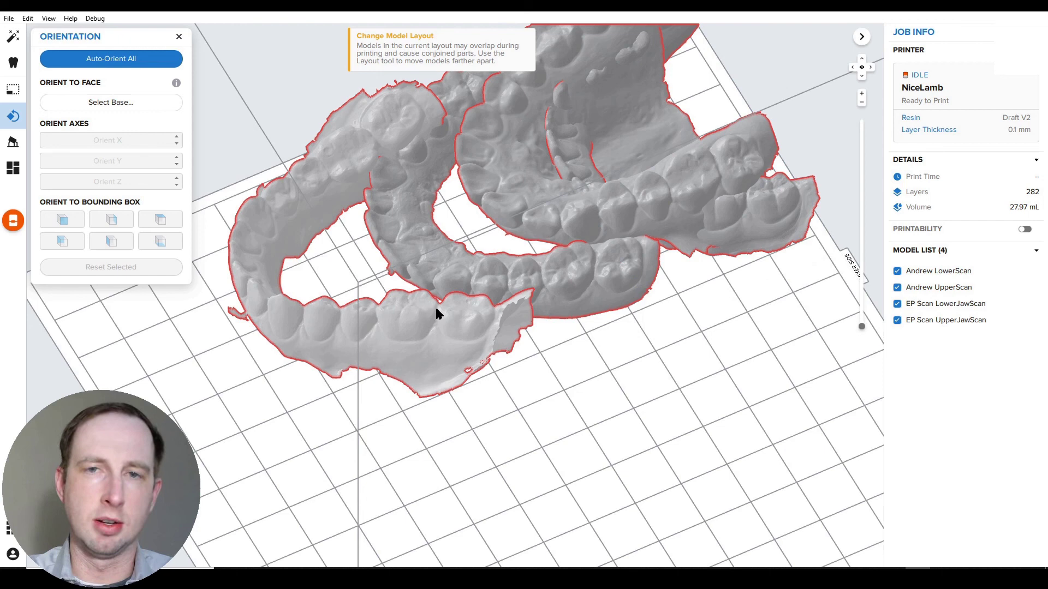
Spread the overlapping scans apart on the build platform so none of the four jaws touches another
drag(441, 233, 652, 420)
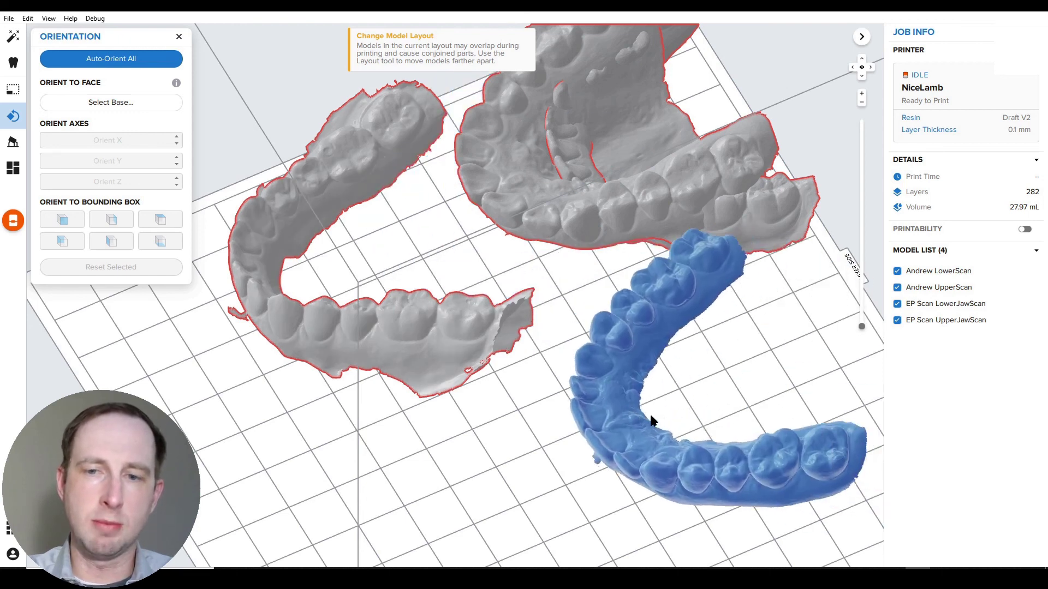
drag(519, 234, 390, 507)
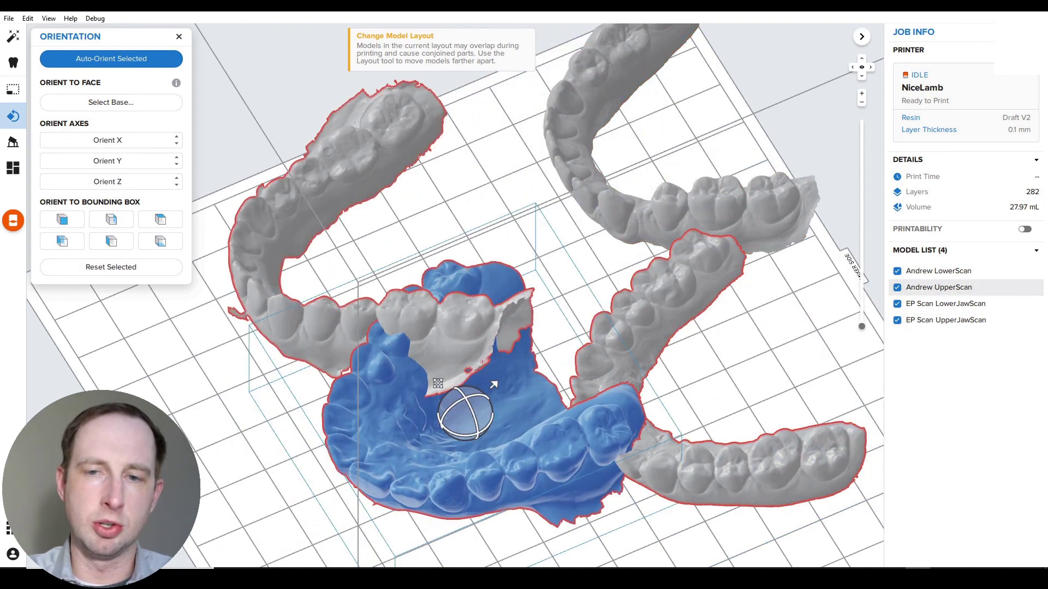
scroll(450, 245, up, 3)
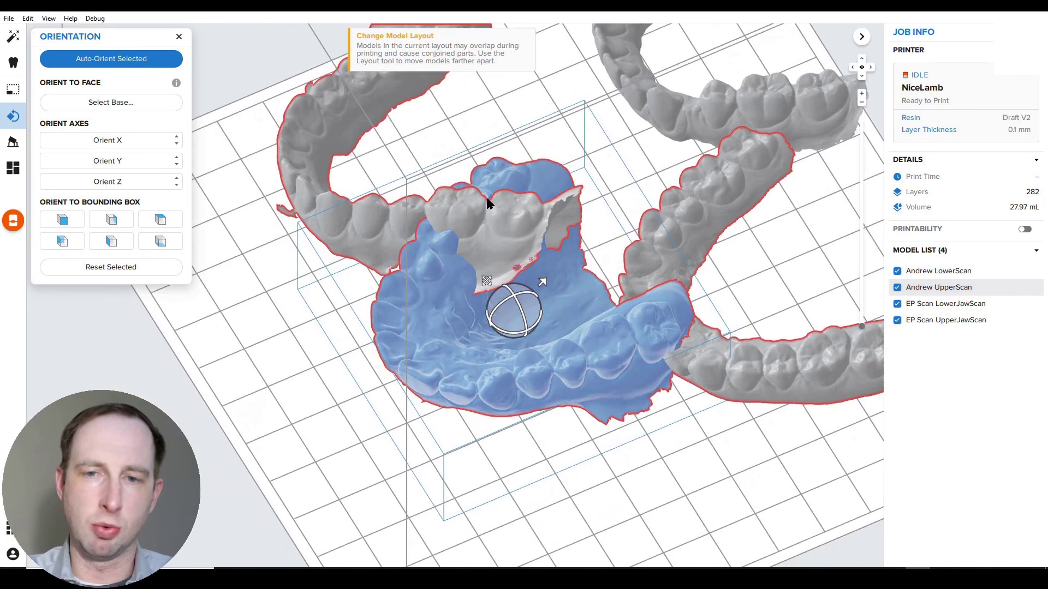
drag(491, 306, 448, 443)
scroll(417, 296, down, 5)
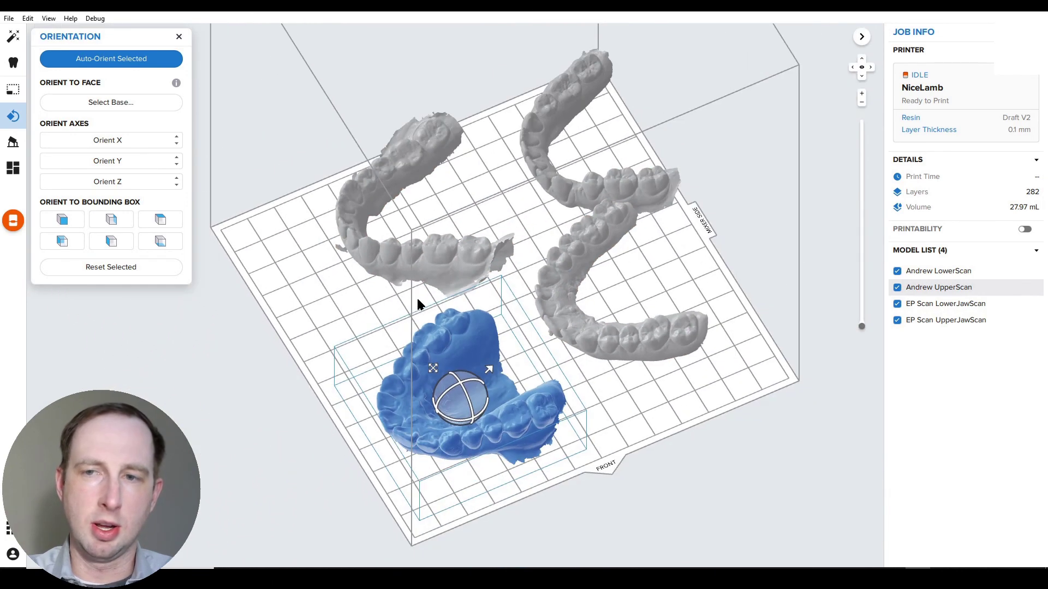
click(572, 254)
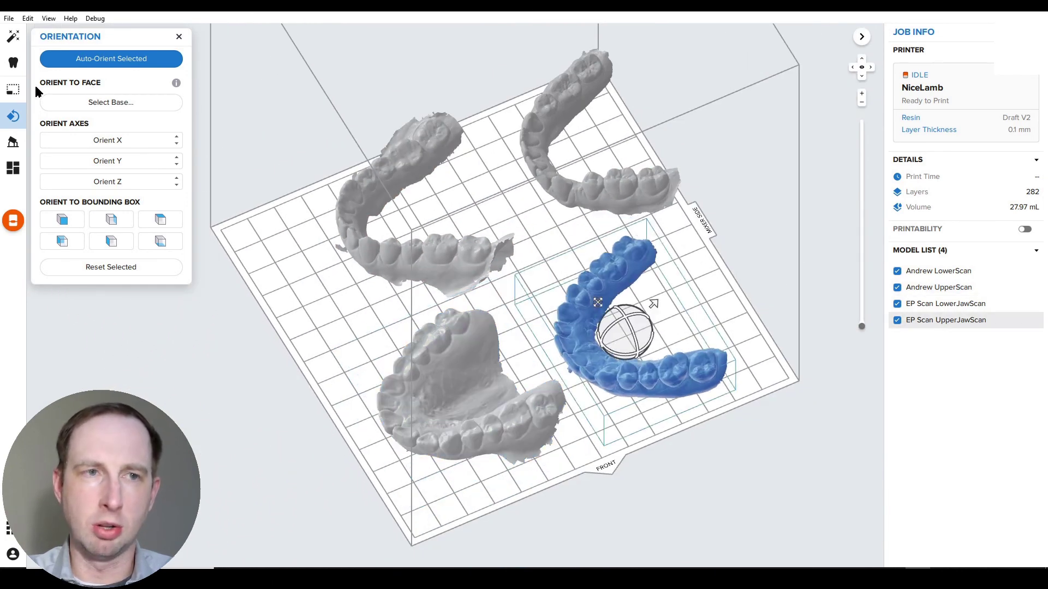
Start the dental model wizard on the first lower scan and accept its current orientation
click(10, 65)
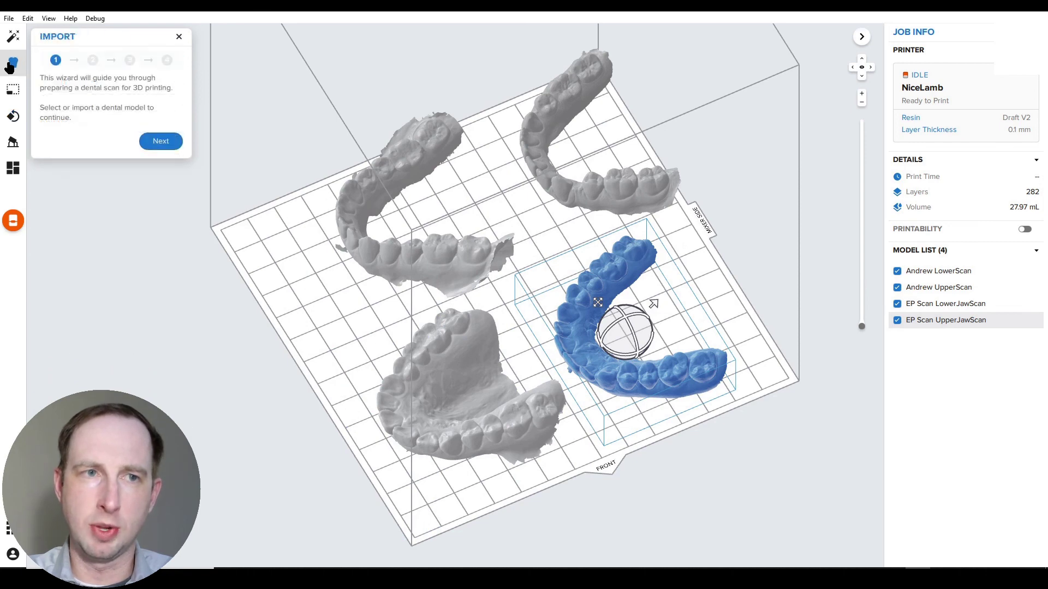
click(246, 125)
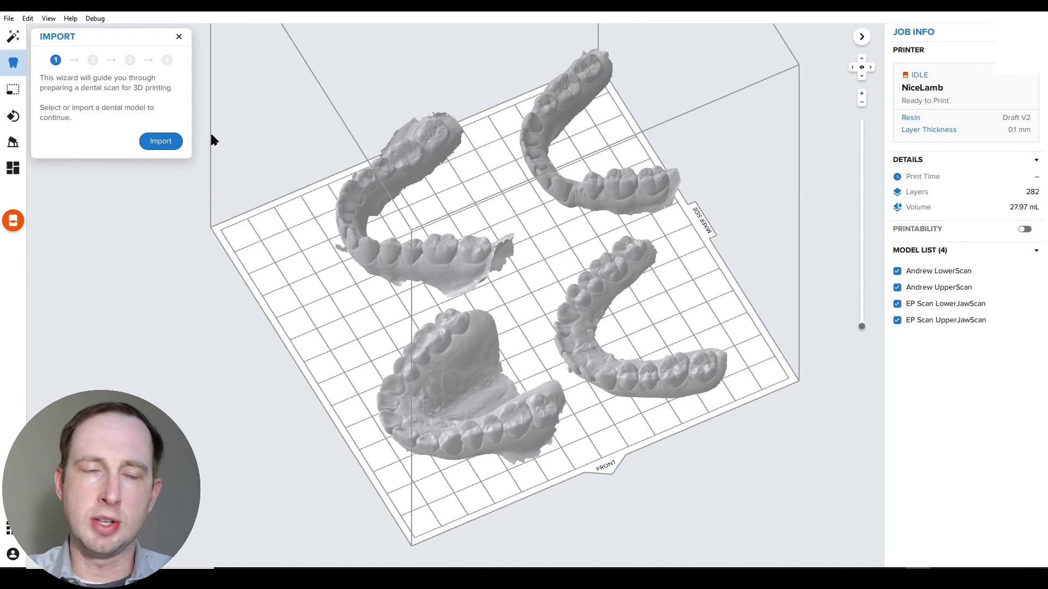
click(413, 185)
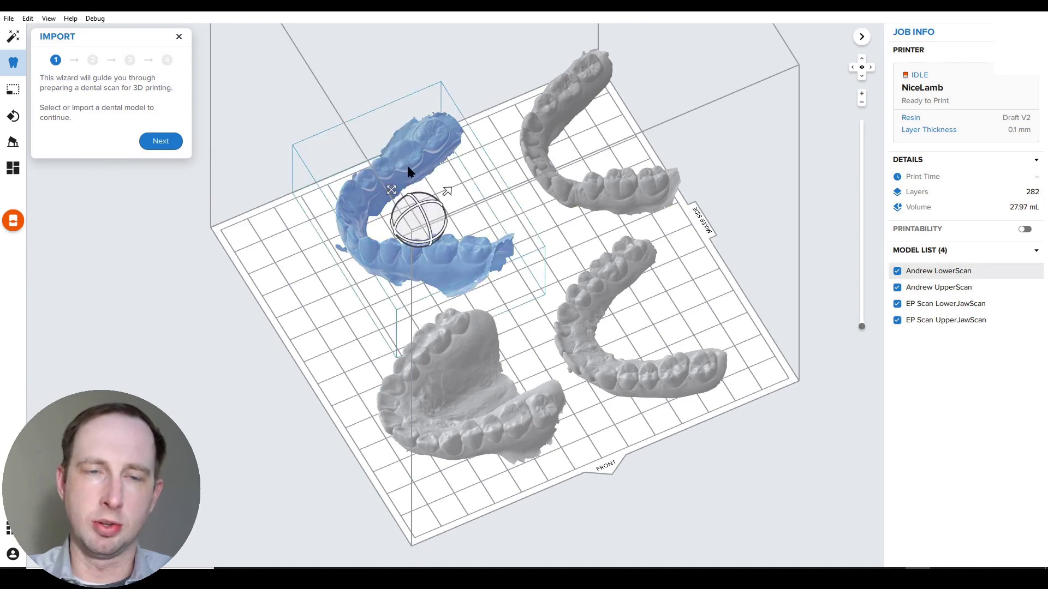
click(158, 143)
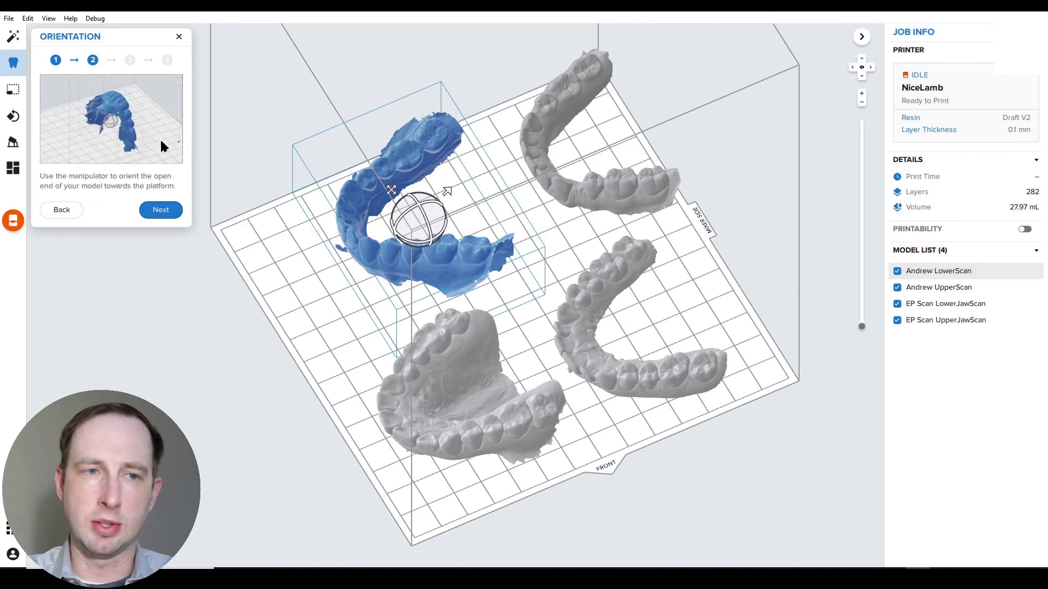
drag(401, 240, 463, 221)
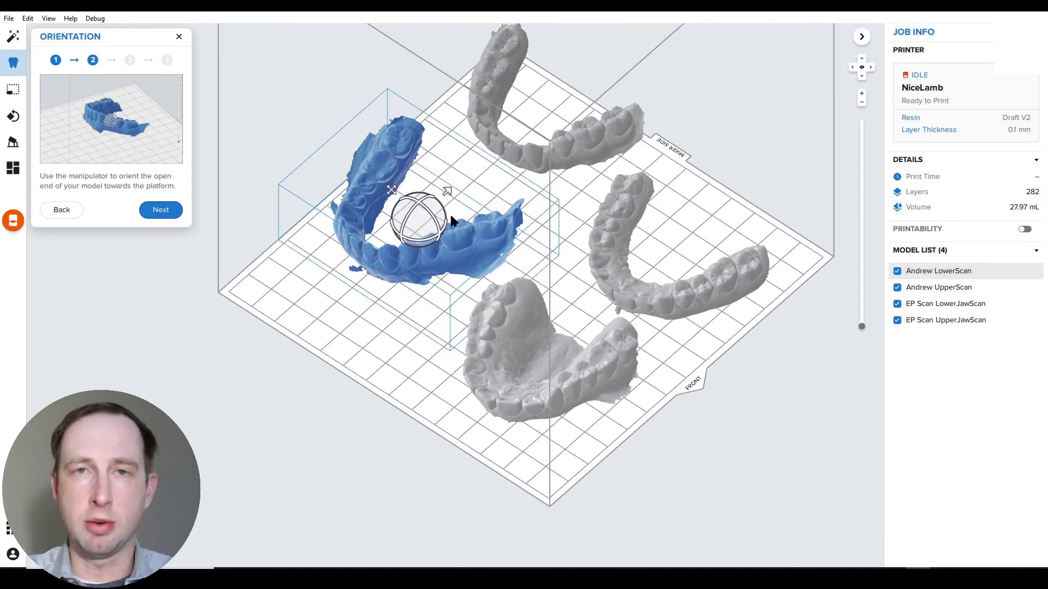
click(153, 213)
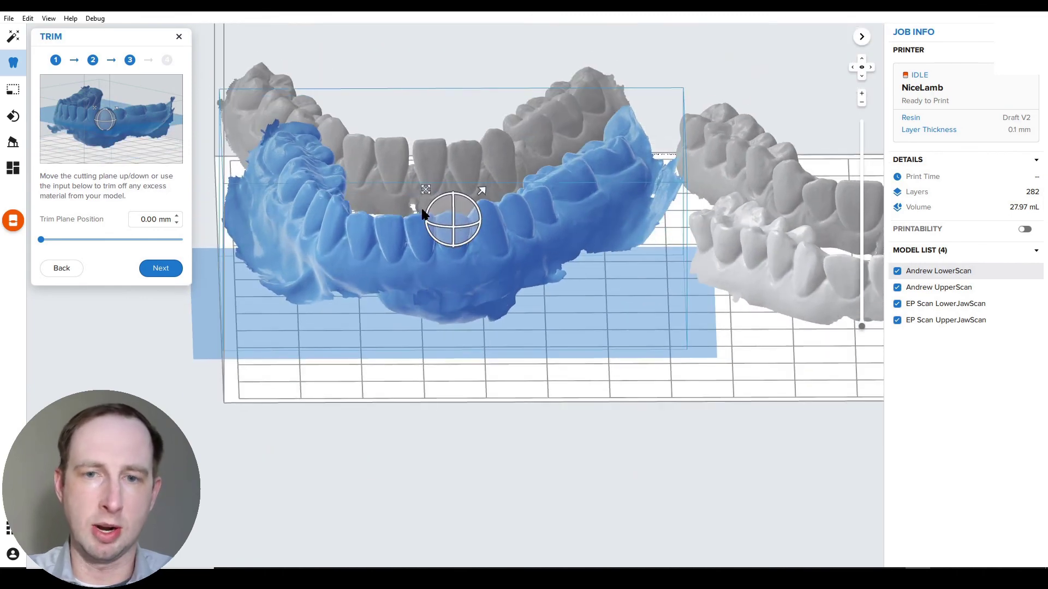
Trim the first lower scan with the trim plane at 9.77 mm and generate its model with a 0.0 mm base height
drag(41, 241, 89, 240)
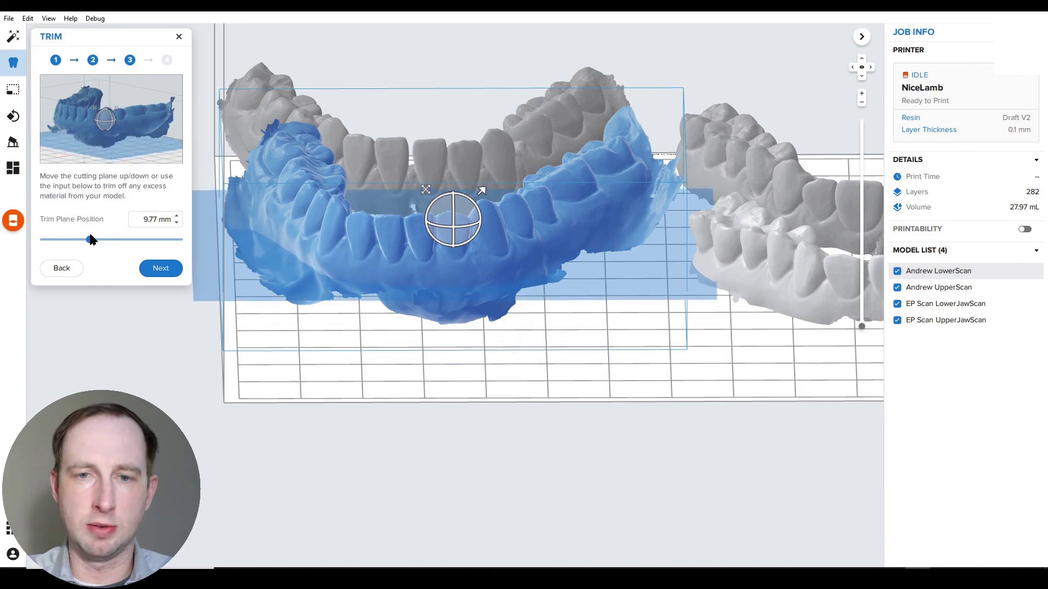
right_drag(359, 324, 381, 355)
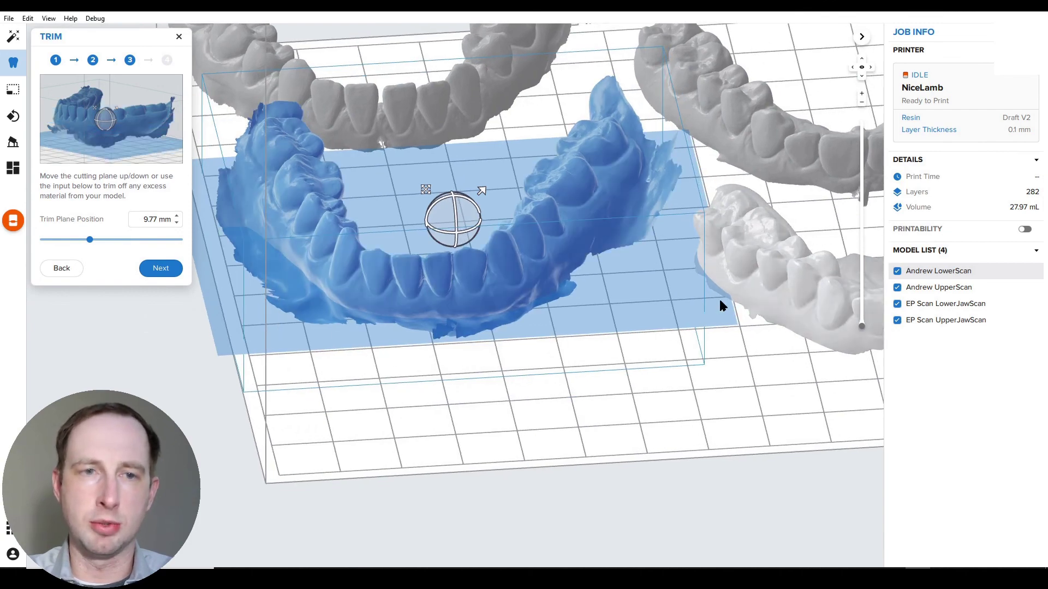
right_drag(700, 302, 647, 301)
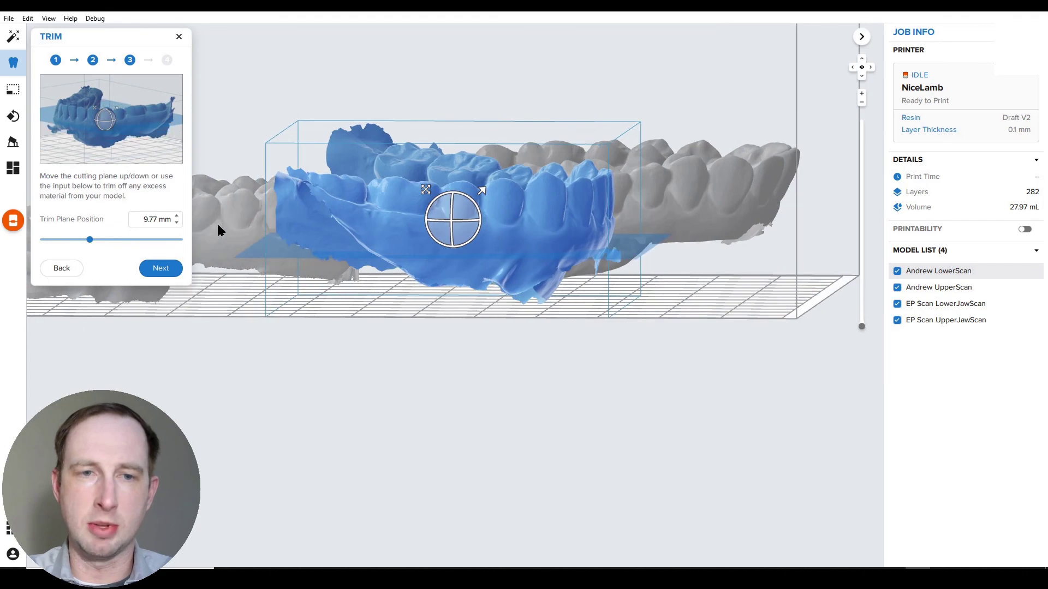
right_drag(220, 229, 527, 326)
click(160, 268)
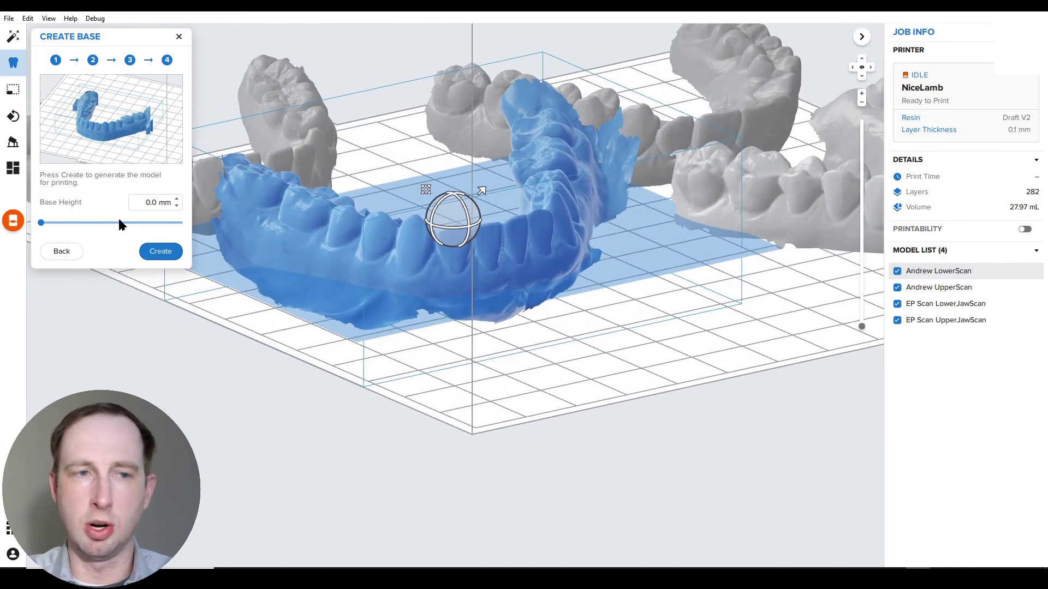
click(149, 255)
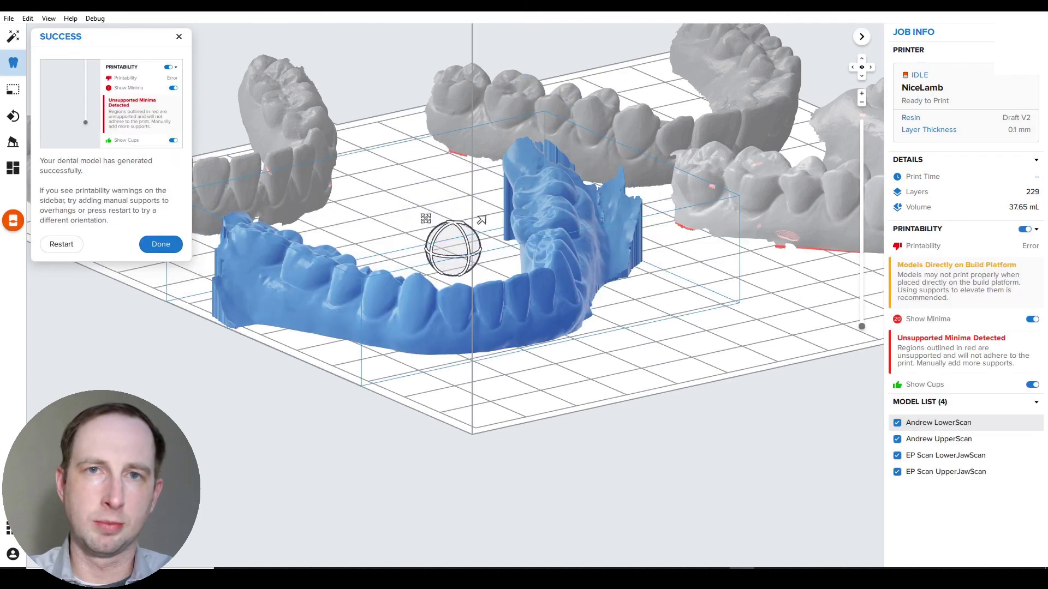
right_drag(348, 415, 469, 354)
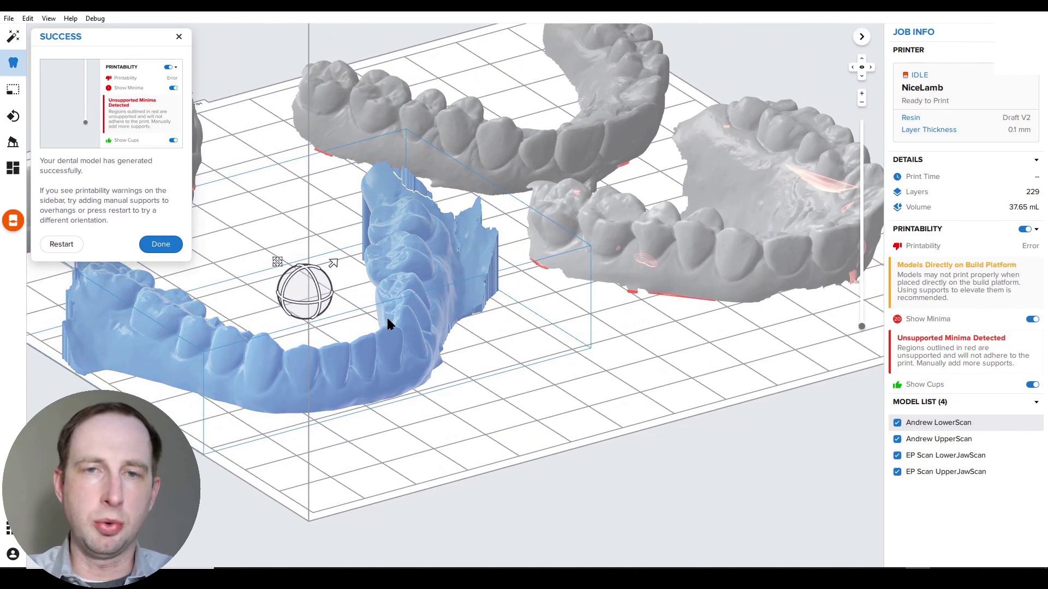
Restart the dental model wizard for the matching upper scan with the full palate and accept its orientation
click(606, 244)
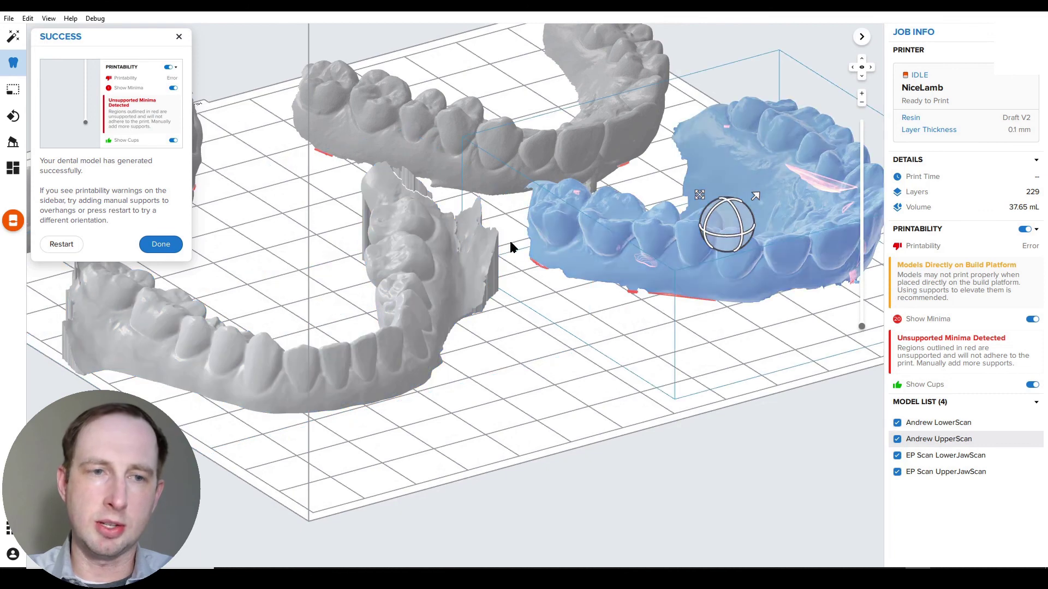
click(68, 245)
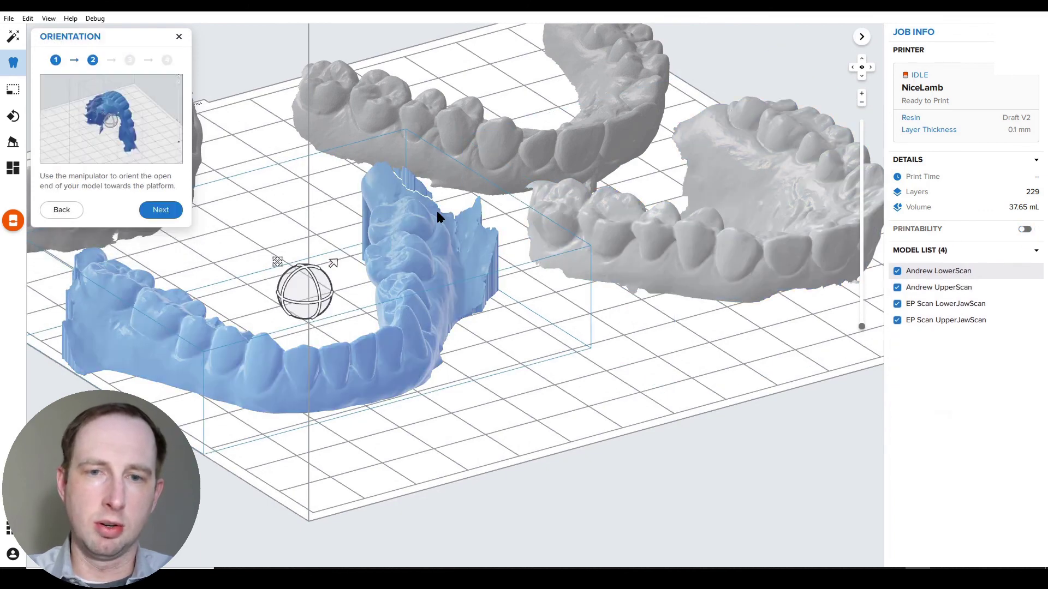
click(601, 222)
click(161, 210)
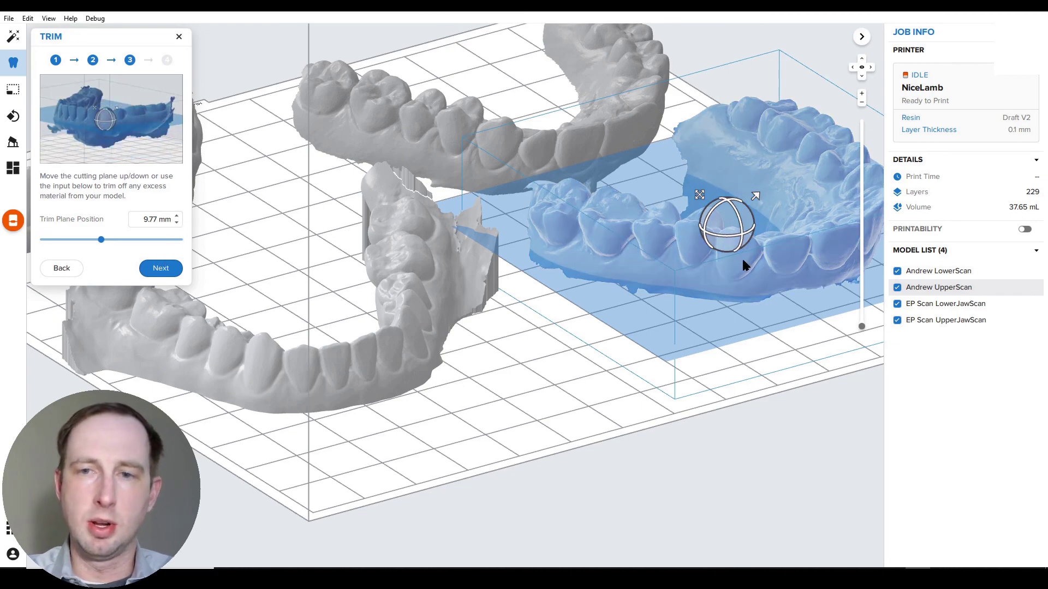
Generate the upper scan's printable model with the trim plane at 9.77 mm, and finish the wizard
middle_drag(742, 257, 615, 277)
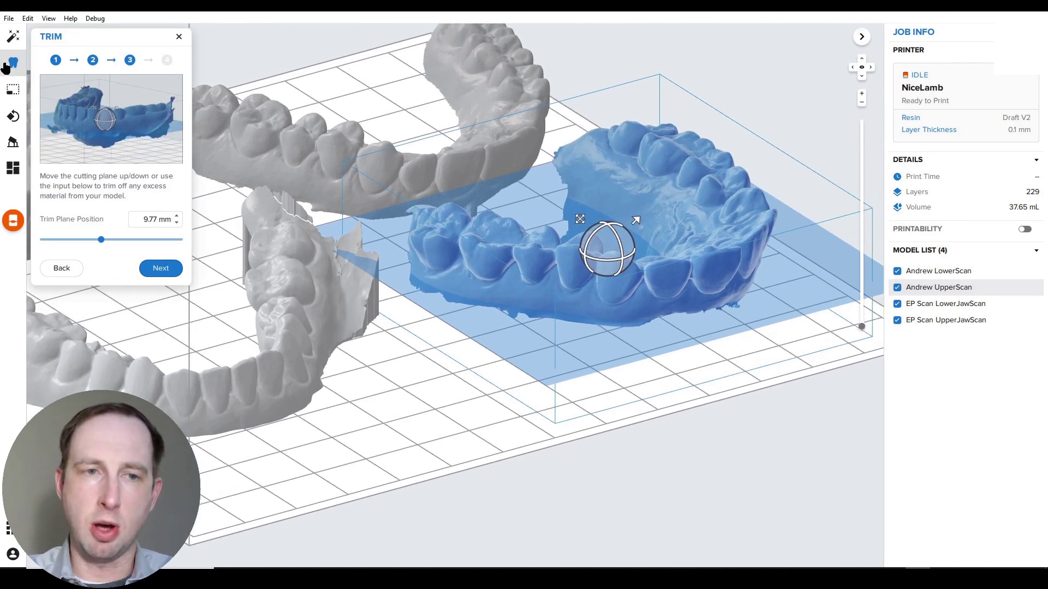
right_drag(568, 298, 327, 261)
click(160, 268)
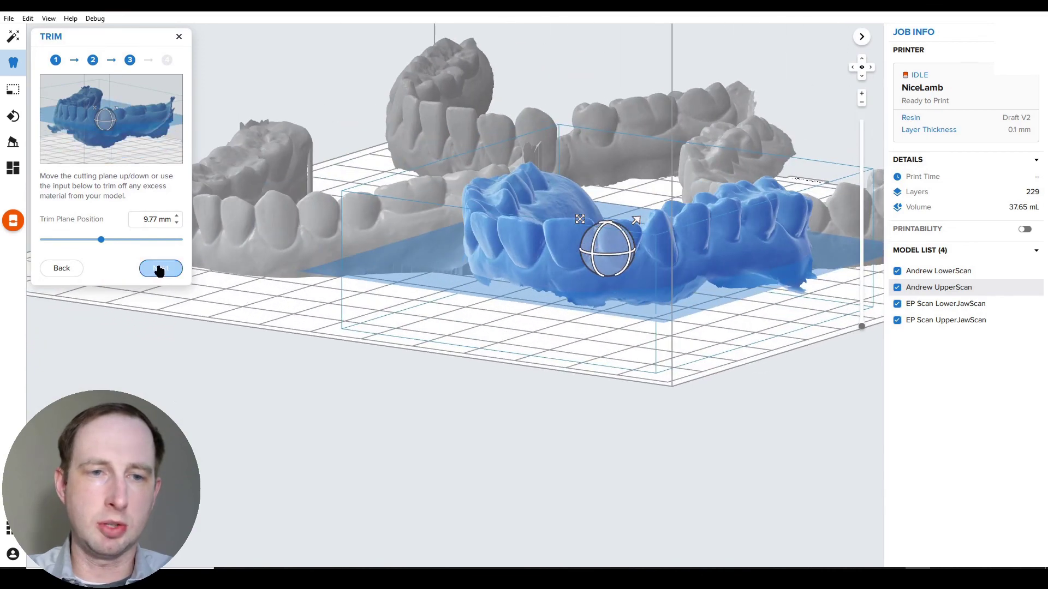
click(160, 252)
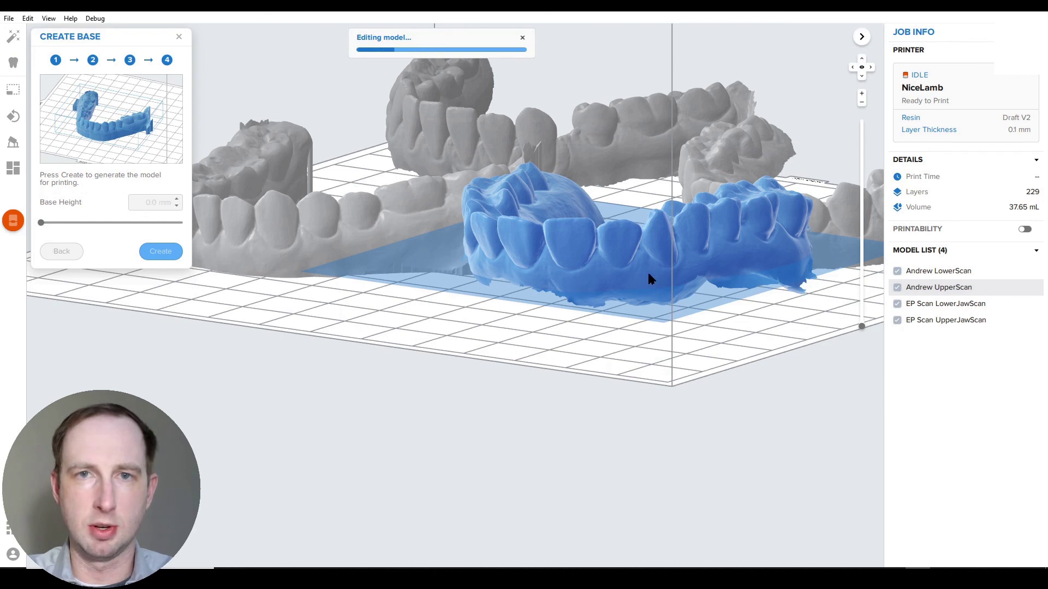
right_drag(670, 277, 542, 261)
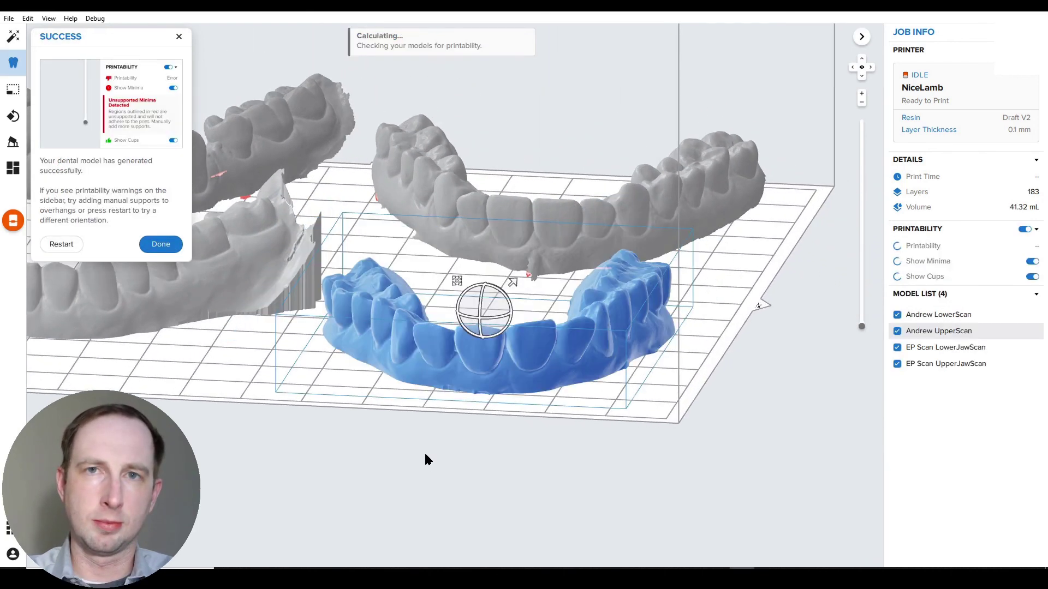
right_drag(611, 330, 175, 316)
click(161, 244)
Start the dental model wizard on EP Scan UpperJawScan and accept its current orientation
click(593, 196)
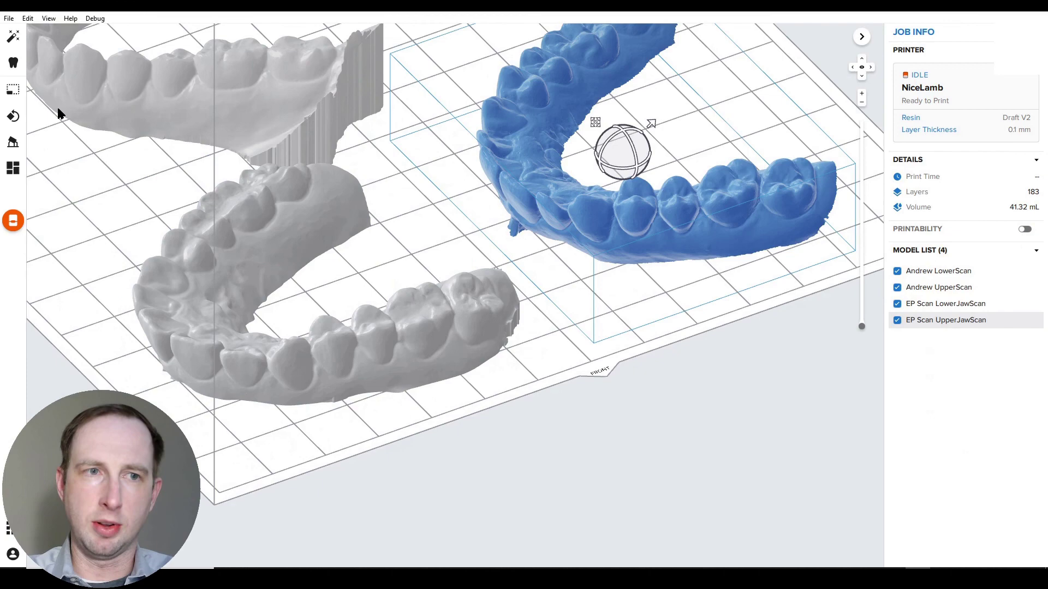
click(13, 62)
click(160, 141)
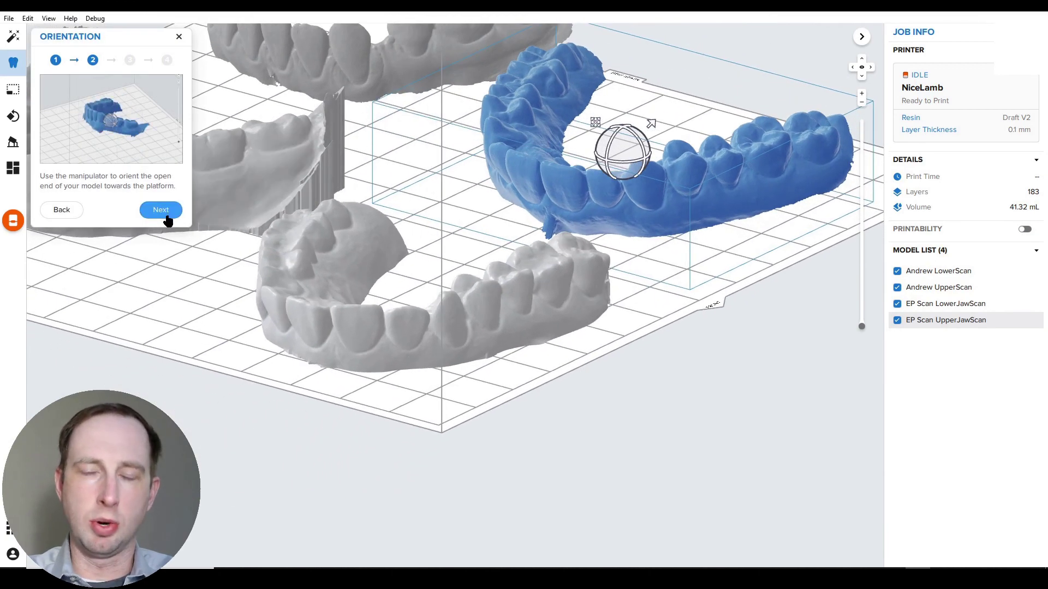
click(164, 217)
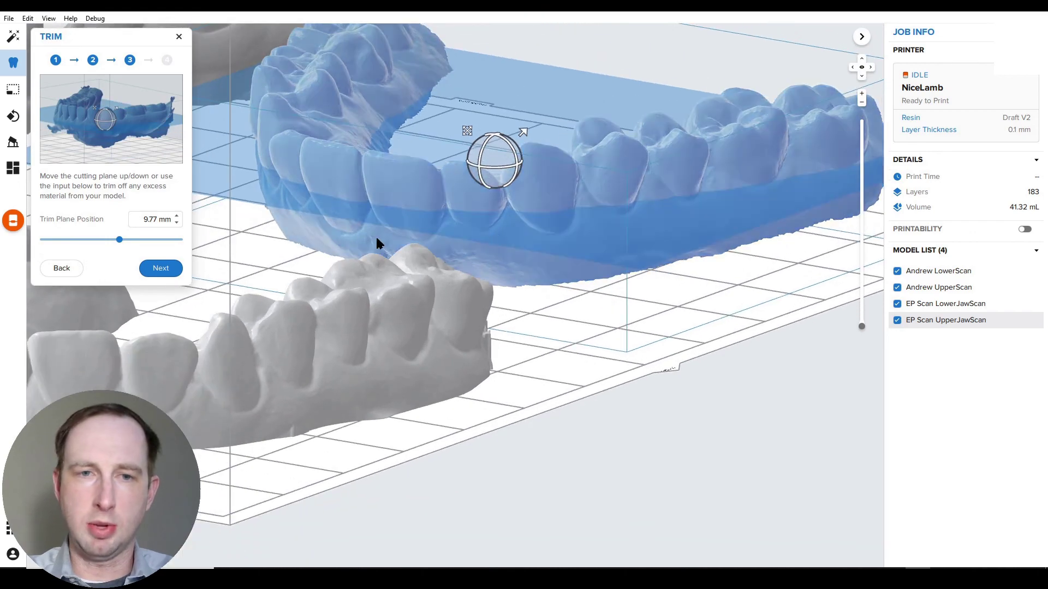
Trim EP Scan UpperJawScan with the trim plane at 3.89 mm and generate its model with a 0.0 mm base height
drag(119, 240, 72, 241)
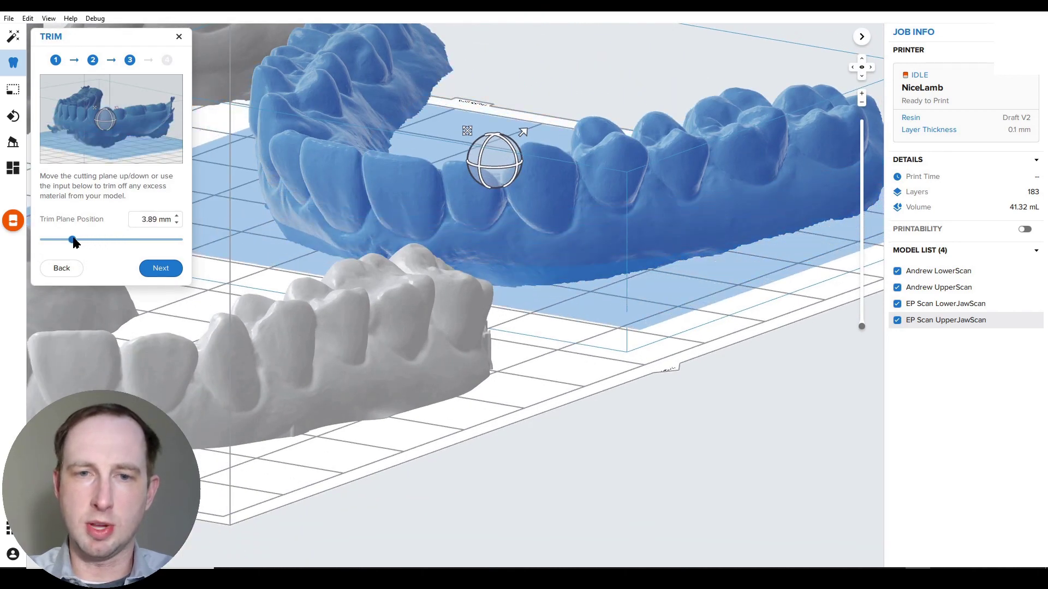
right_drag(382, 256, 442, 265)
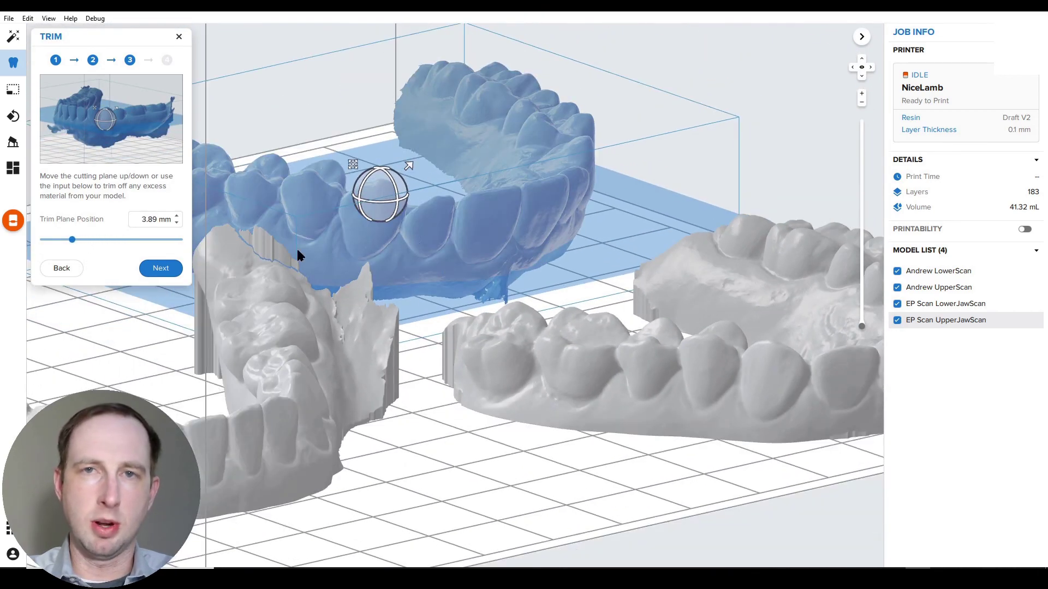
click(162, 269)
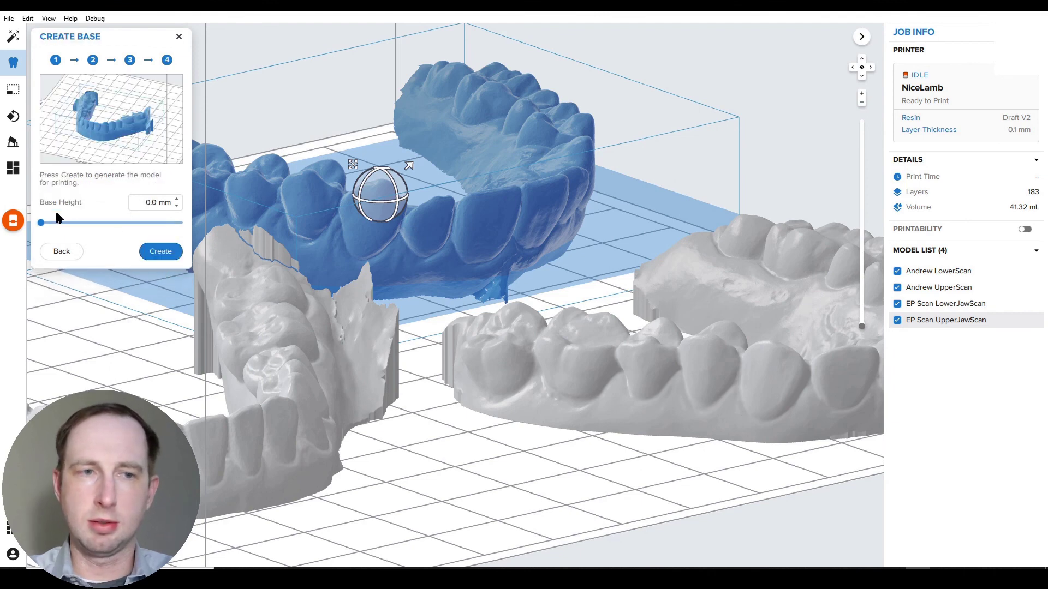
click(160, 251)
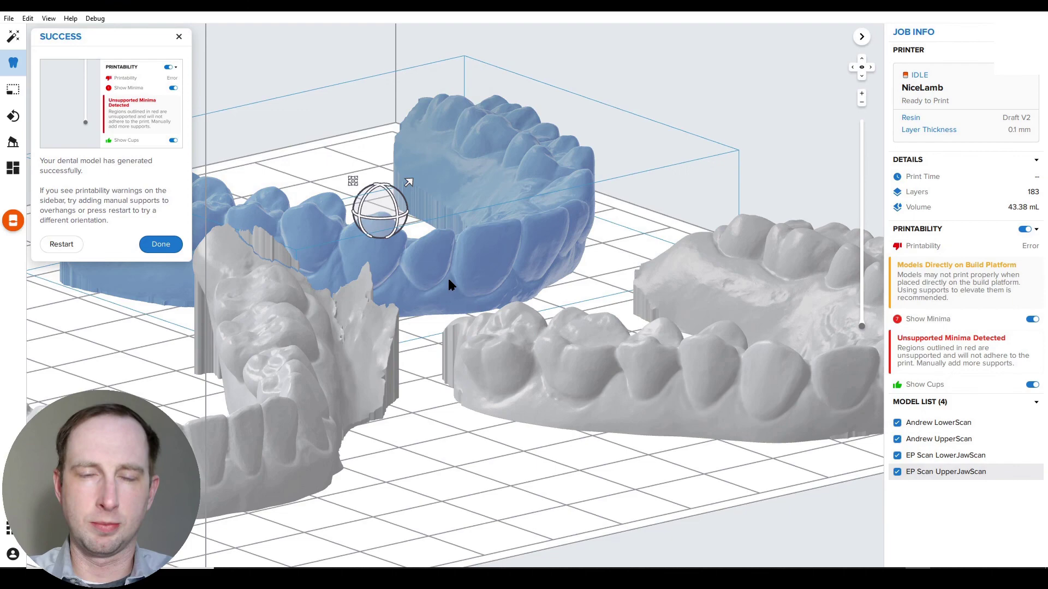
right_drag(384, 279, 820, 316)
right_drag(454, 299, 455, 323)
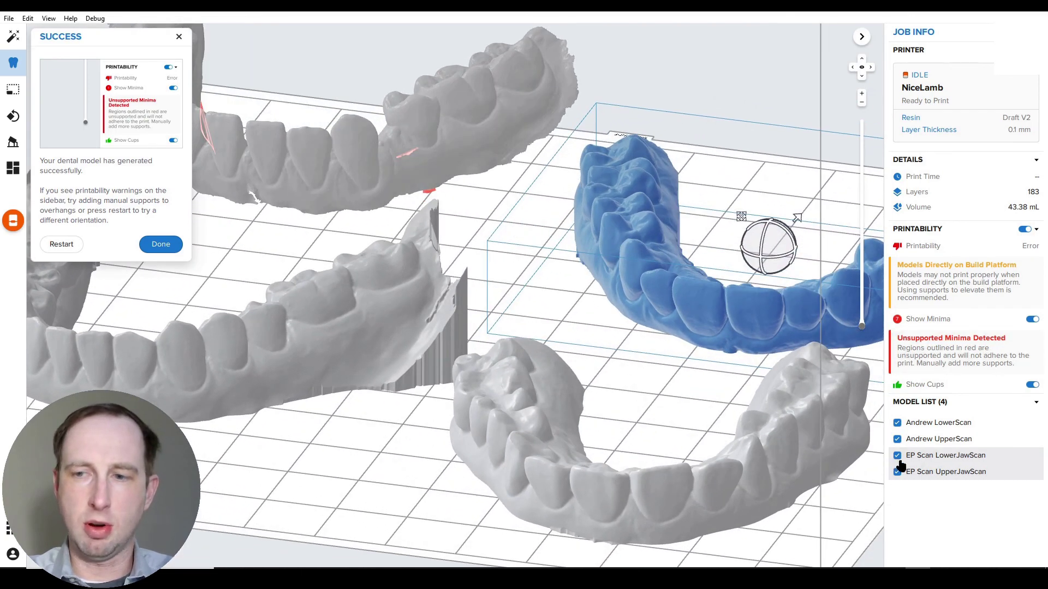
Exclude the generated upper and lower models of the non-EP pair from the print job, leaving only the EP scans enabled
click(761, 390)
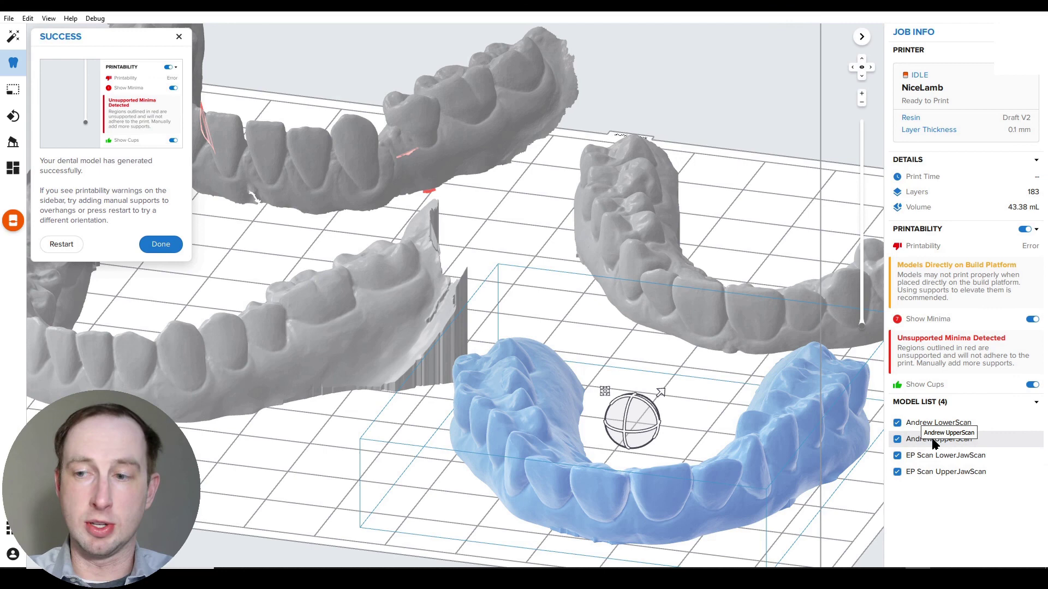
click(897, 440)
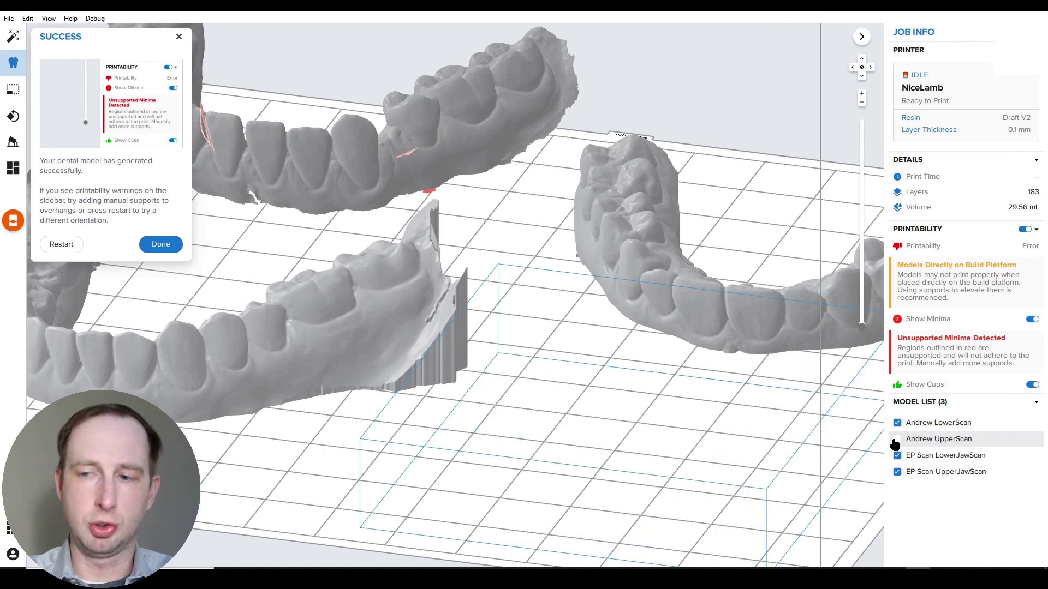
click(397, 339)
click(898, 423)
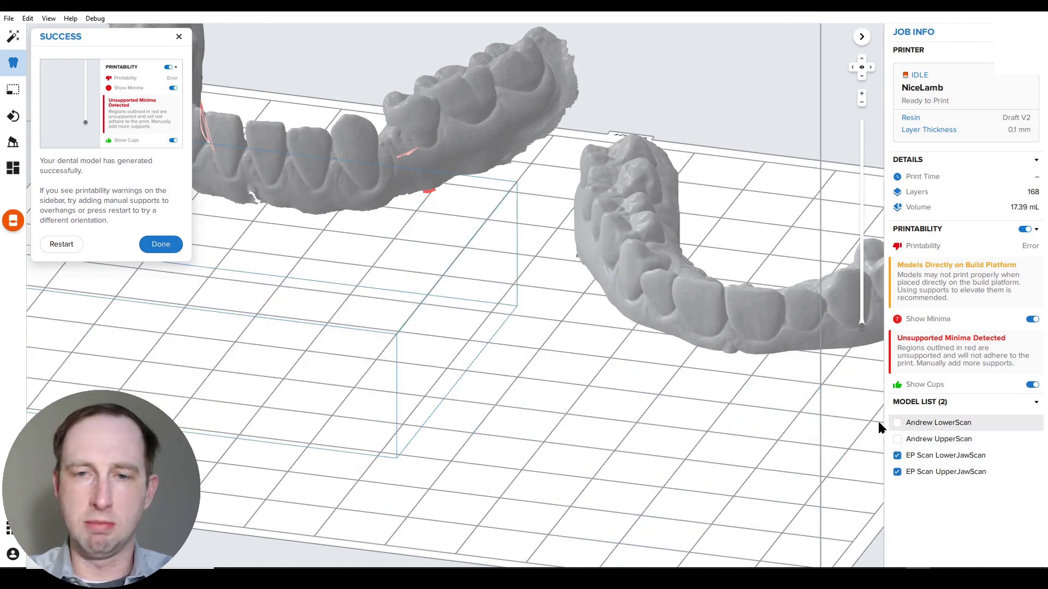
Exclude EP Scan UpperJawScan from the print job, finish the open dental model wizard, and leave EP Scan LowerJawScan selected
click(662, 315)
click(898, 472)
right_drag(737, 448, 558, 315)
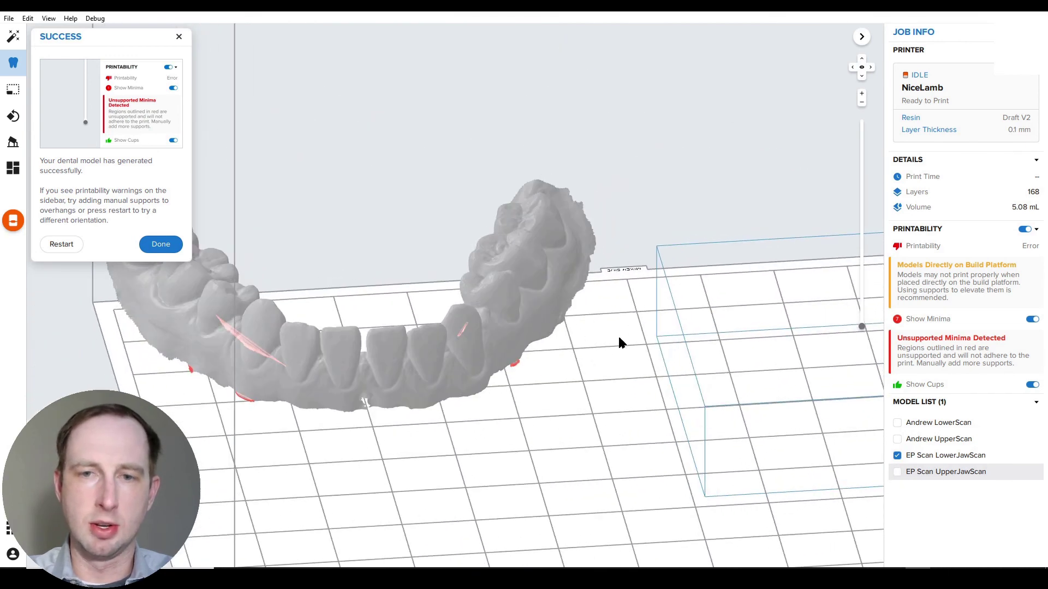
click(491, 314)
click(161, 243)
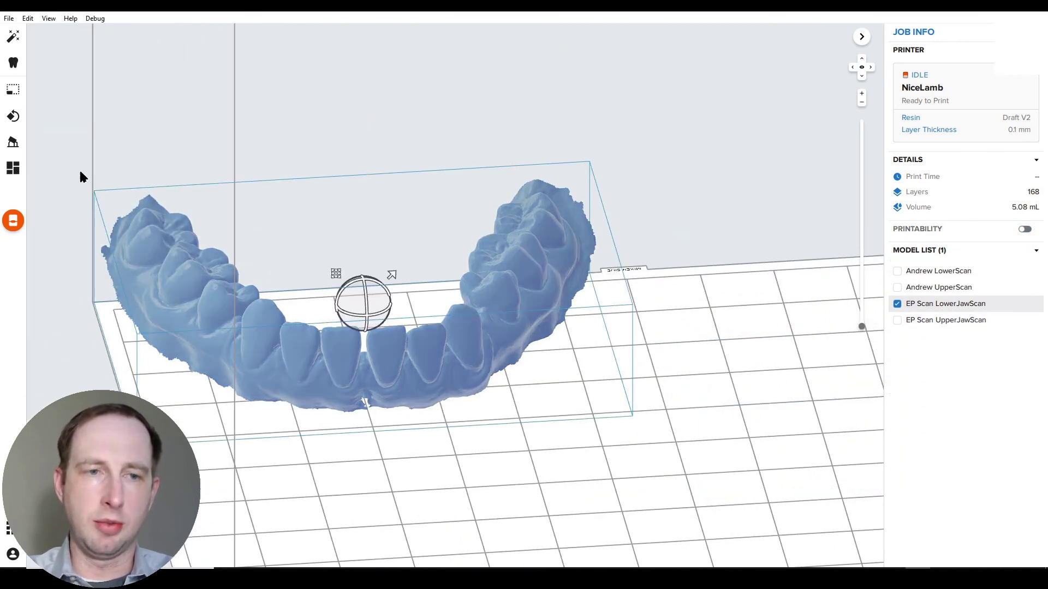
Start the dental model wizard on EP Scan LowerJawScan and accept its current orientation
click(14, 63)
click(158, 143)
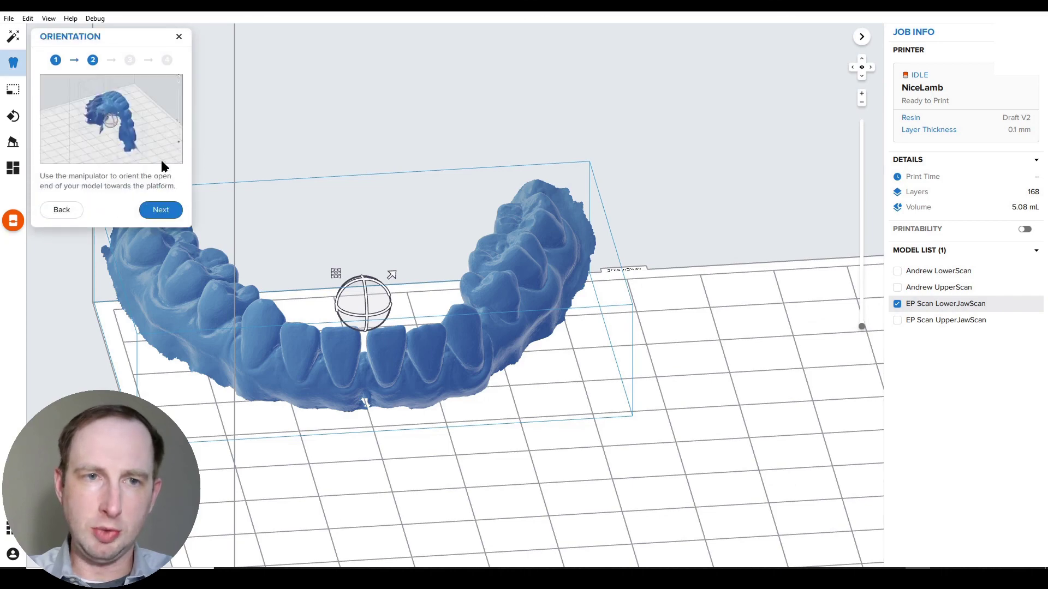
click(159, 211)
right_drag(299, 322, 369, 283)
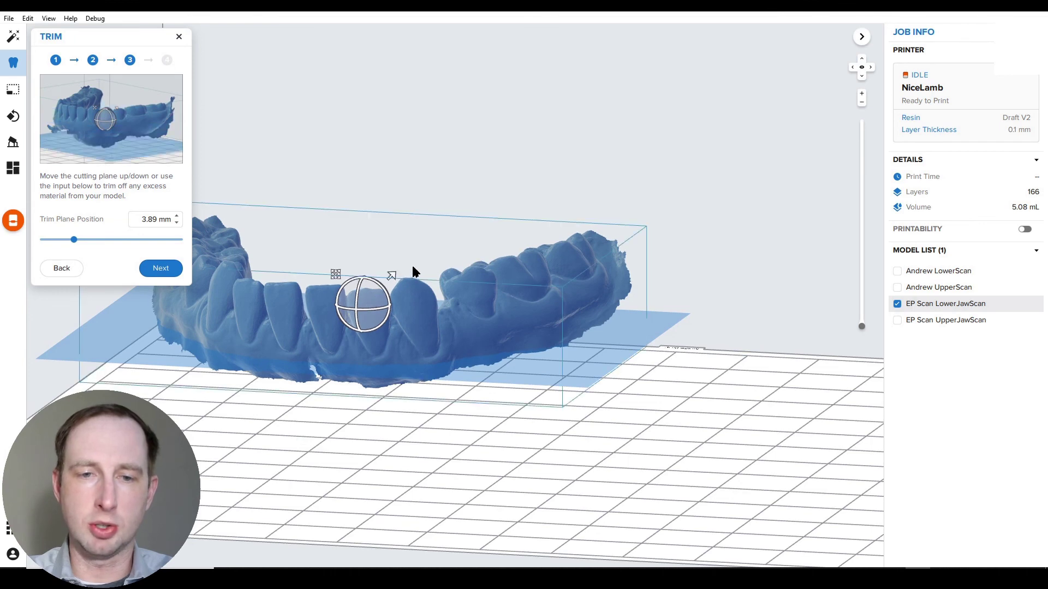
Lower the trim plane slightly on EP Scan LowerJawScan, generate its model with a 0.0 mm base height, and finish the wizard
drag(78, 243, 72, 243)
click(158, 275)
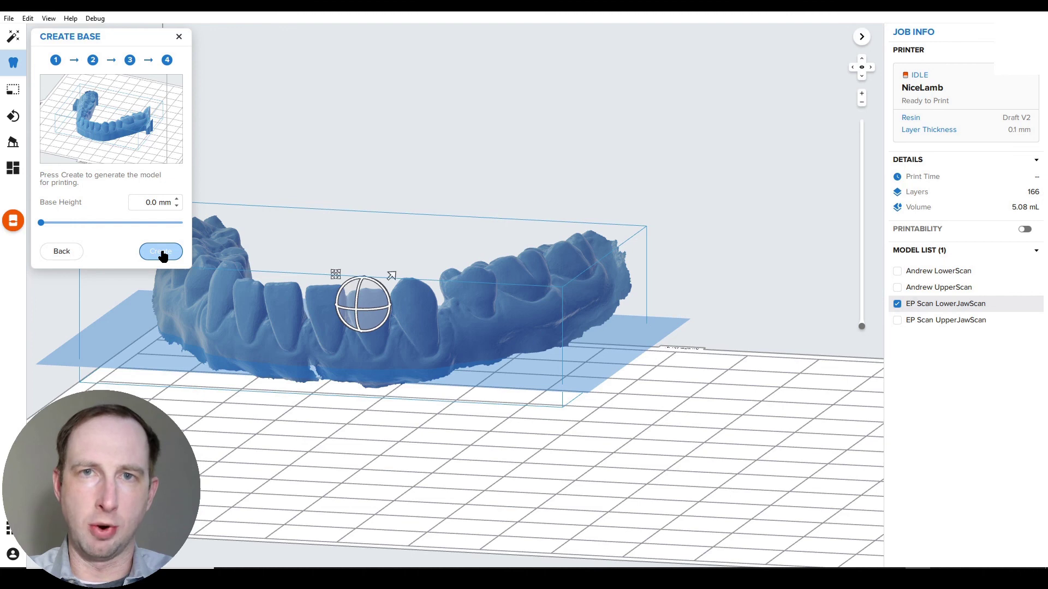
click(161, 252)
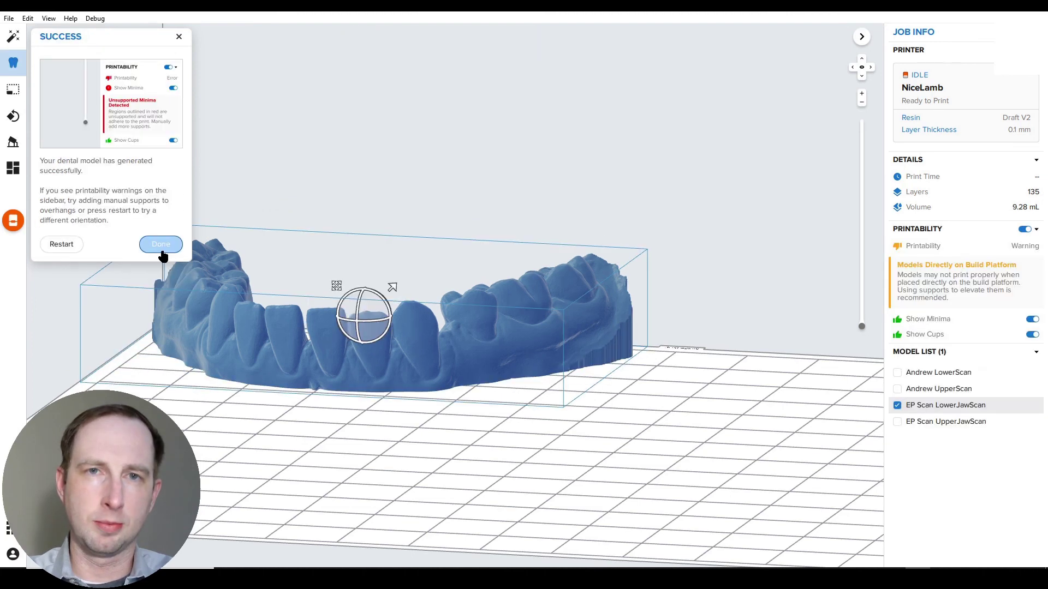
right_drag(261, 241, 454, 260)
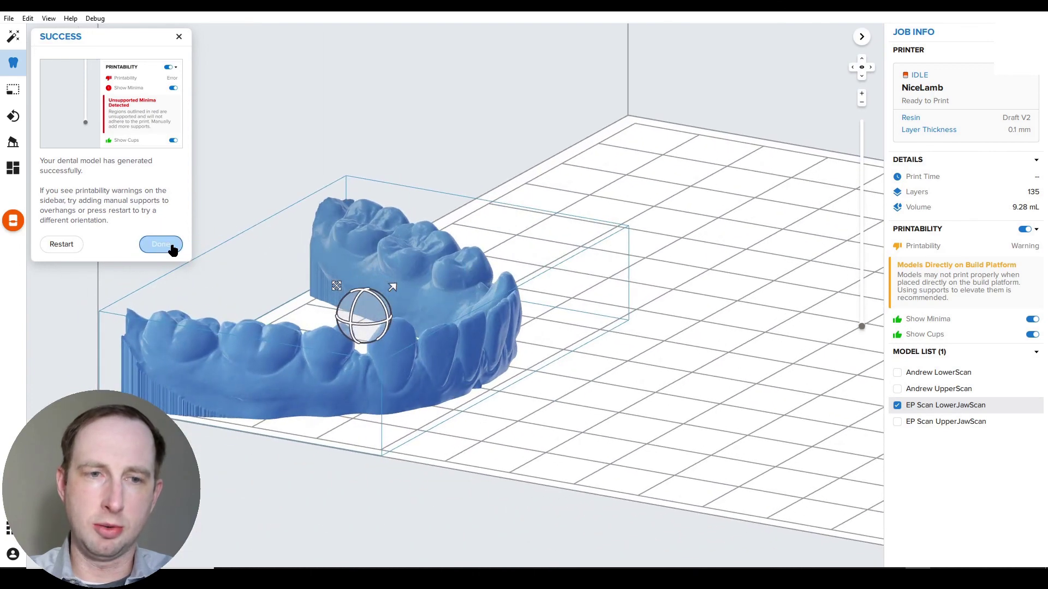
click(164, 244)
Include EP Scan UpperJawScan and the non-EP upper and lower models in the print job again
click(897, 321)
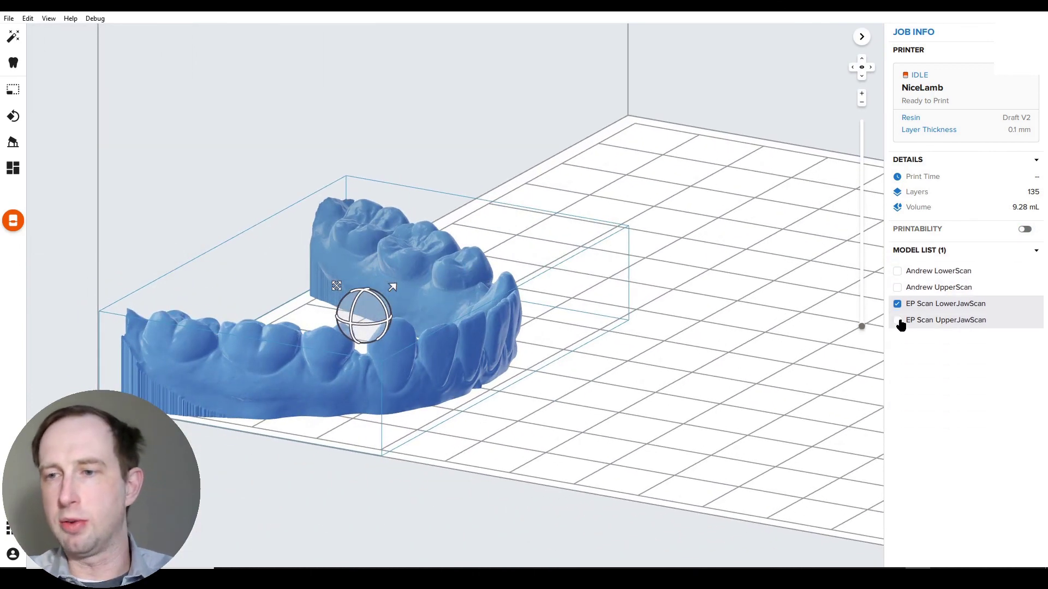
click(898, 288)
click(898, 272)
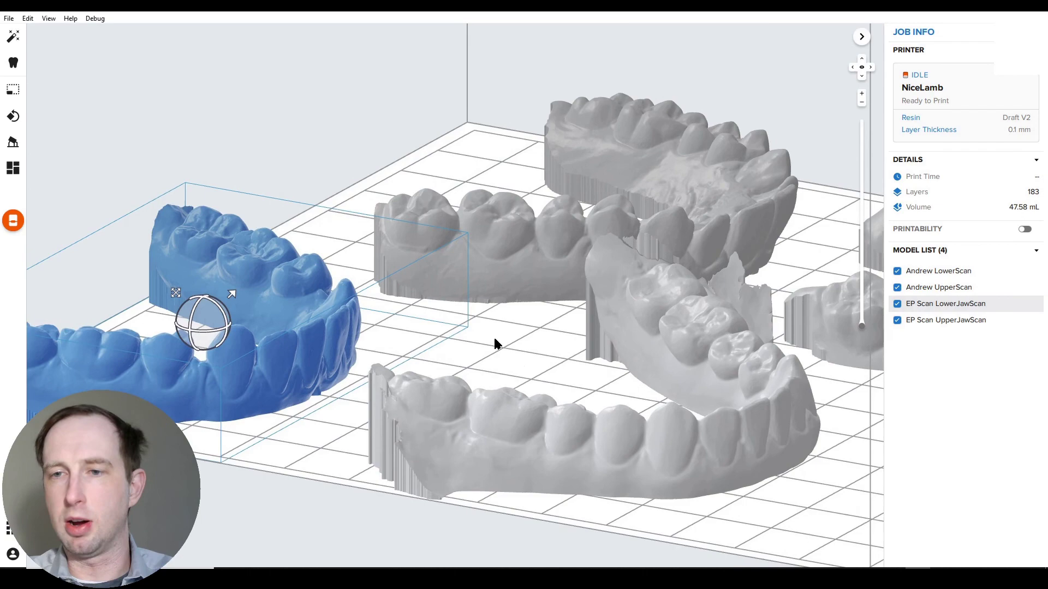
Rotate and move the EP jaw models so each nests beside its non-EP counterpart, with the lower and upper pairs apart on the platform
key(t)
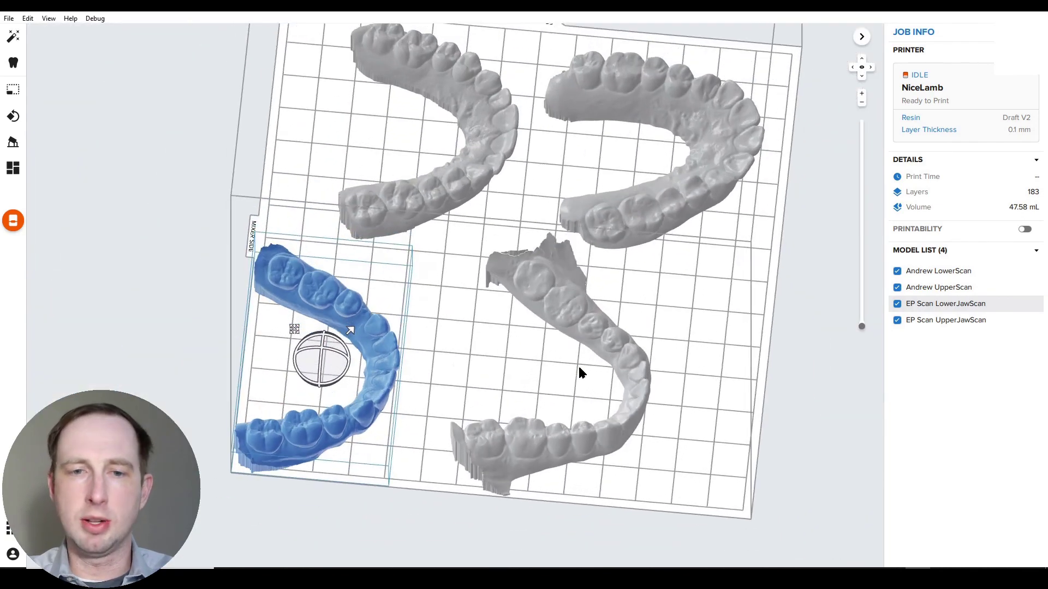
click(565, 367)
click(346, 327)
drag(386, 367, 454, 330)
drag(290, 295, 469, 335)
drag(471, 204, 575, 244)
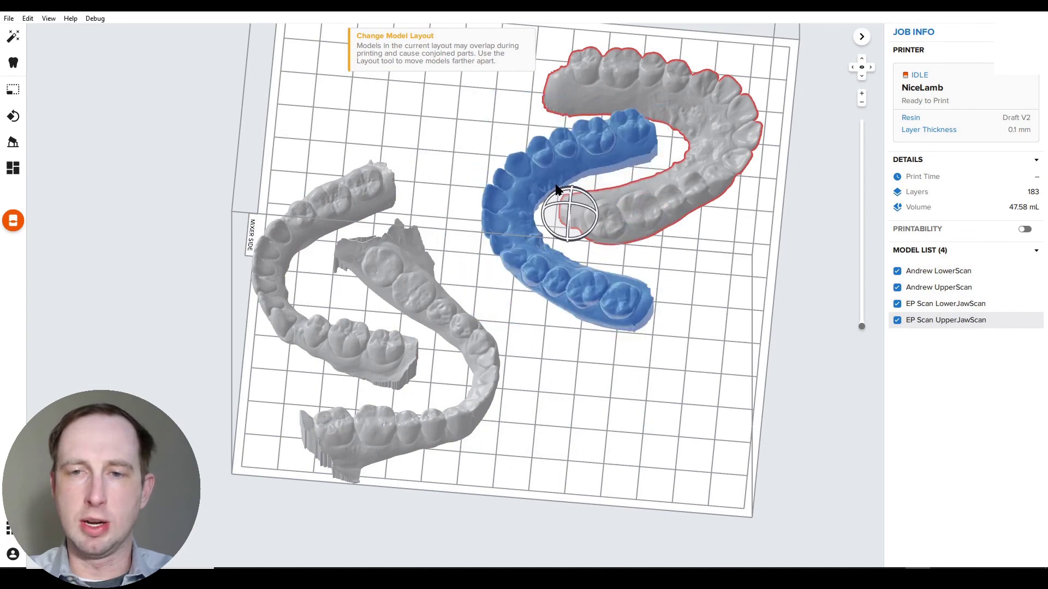
drag(557, 190, 510, 179)
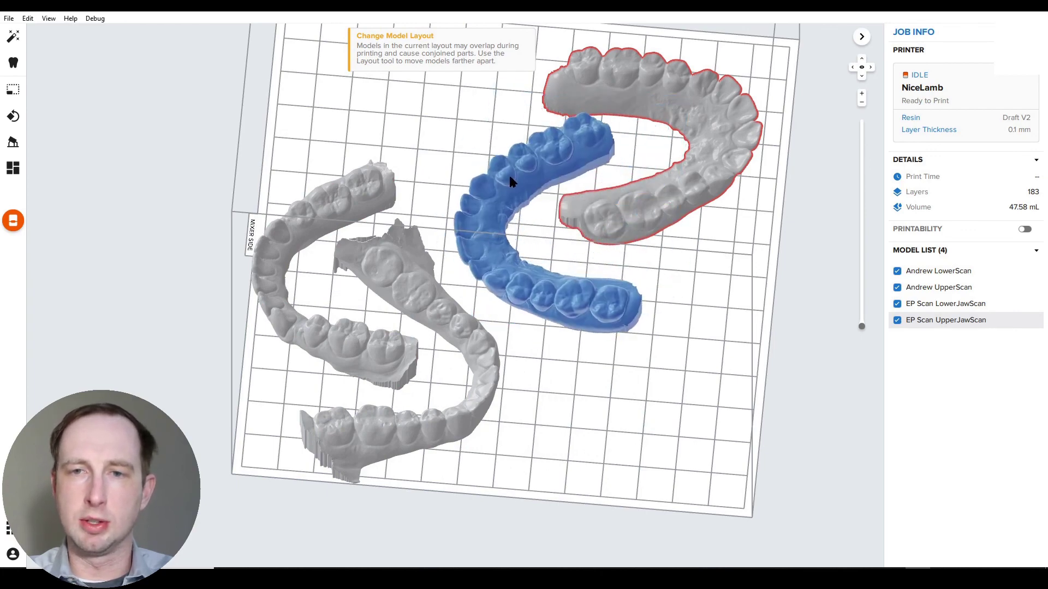
Select the non-EP lower model and examine the extended walls and overhangs at its back ends and molars
scroll(480, 258, up, 10)
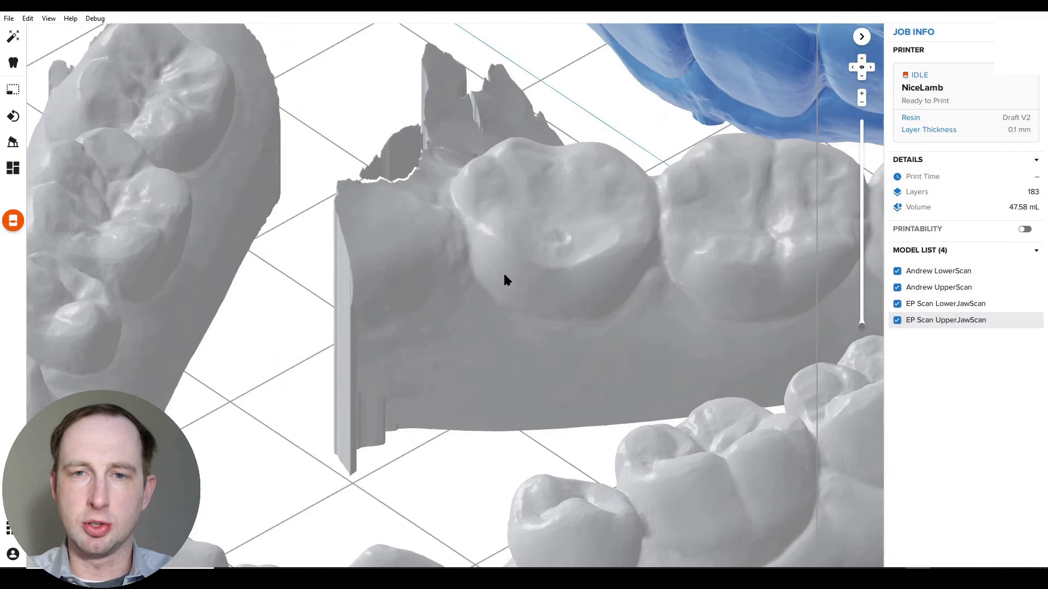
right_drag(504, 272, 255, 246)
click(431, 244)
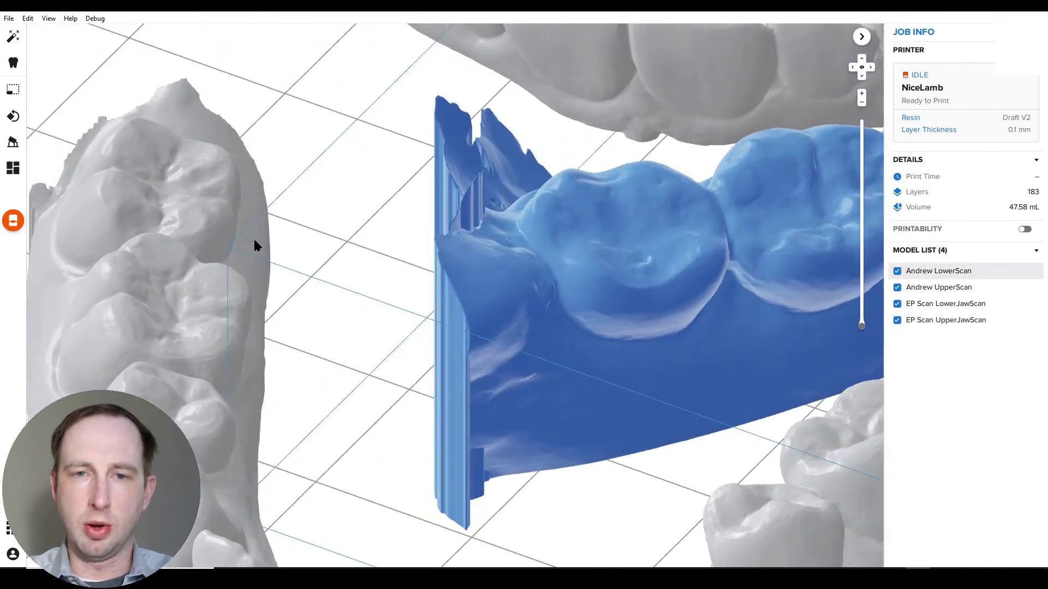
scroll(508, 238, up, 5)
scroll(509, 238, down, 5)
right_drag(453, 239, 311, 273)
scroll(440, 244, down, 10)
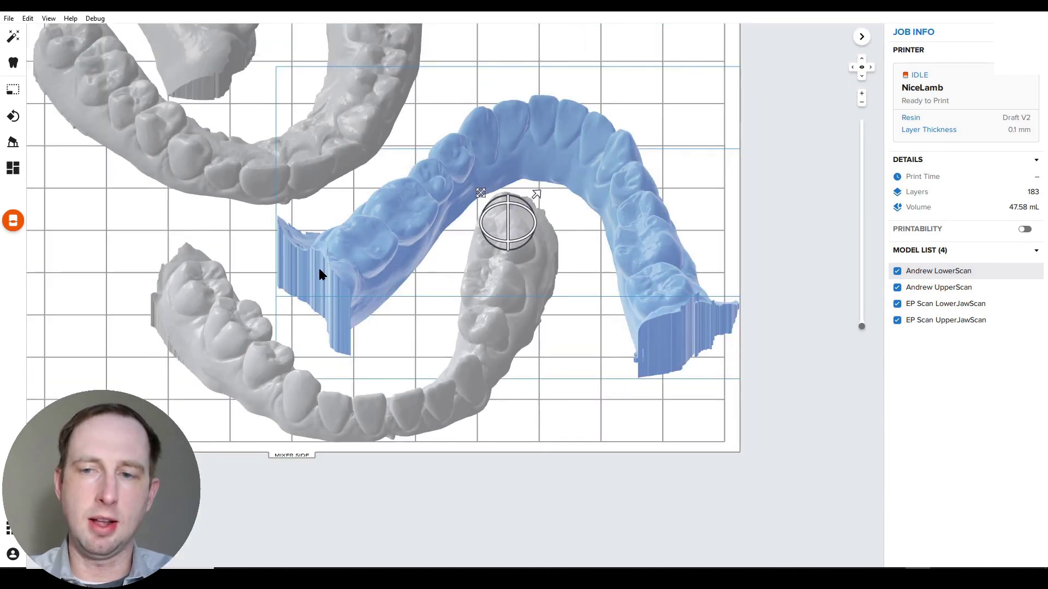
scroll(319, 272, up, 10)
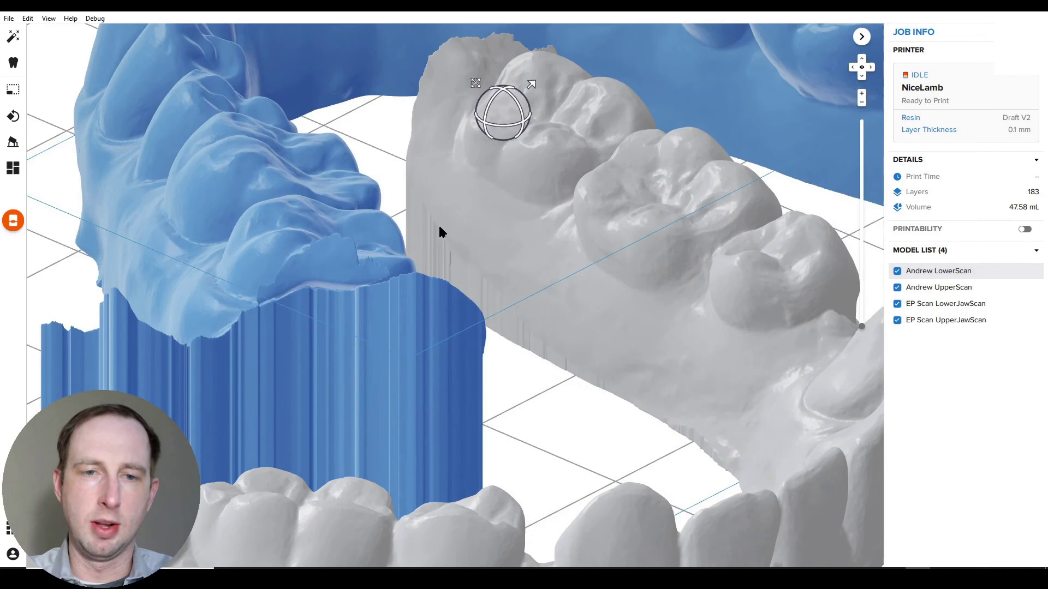
right_drag(440, 232, 130, 182)
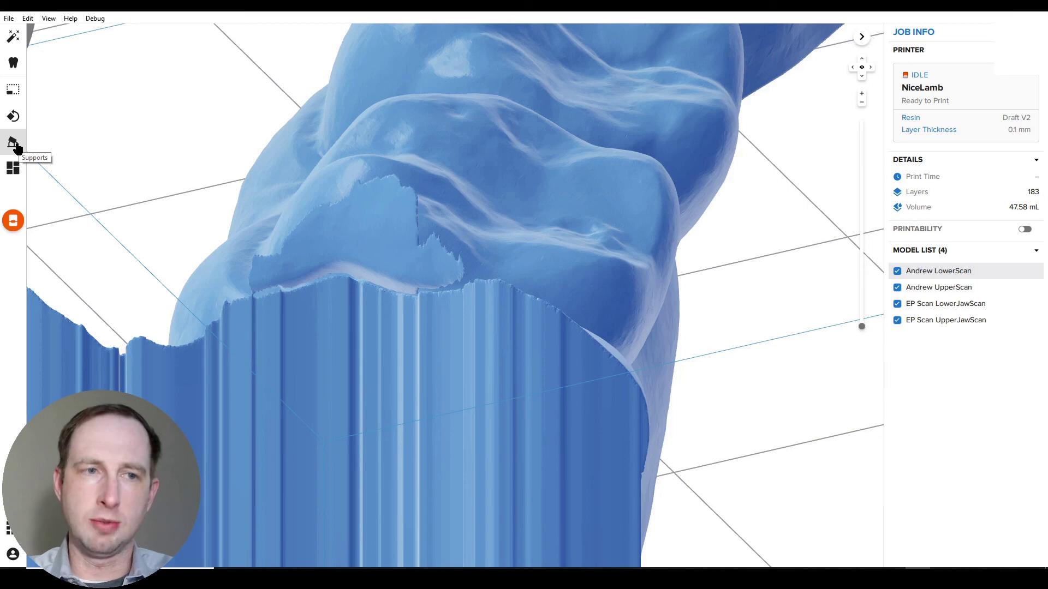
Auto-generate supports for the non-EP lower model with raft type None, density 1.00 and a 0.70 mm touchpoint size
click(13, 143)
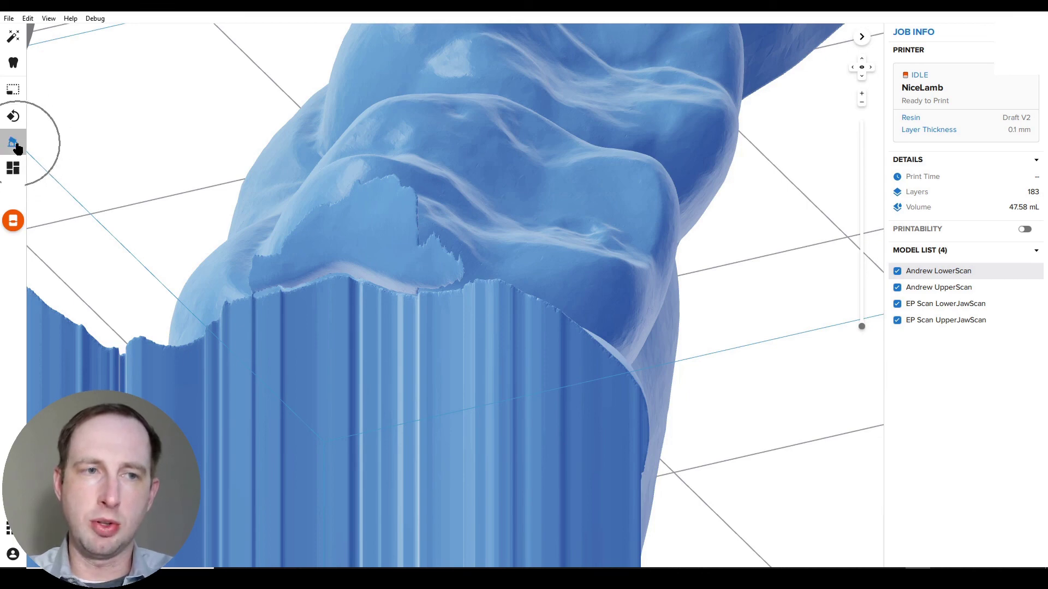
click(143, 135)
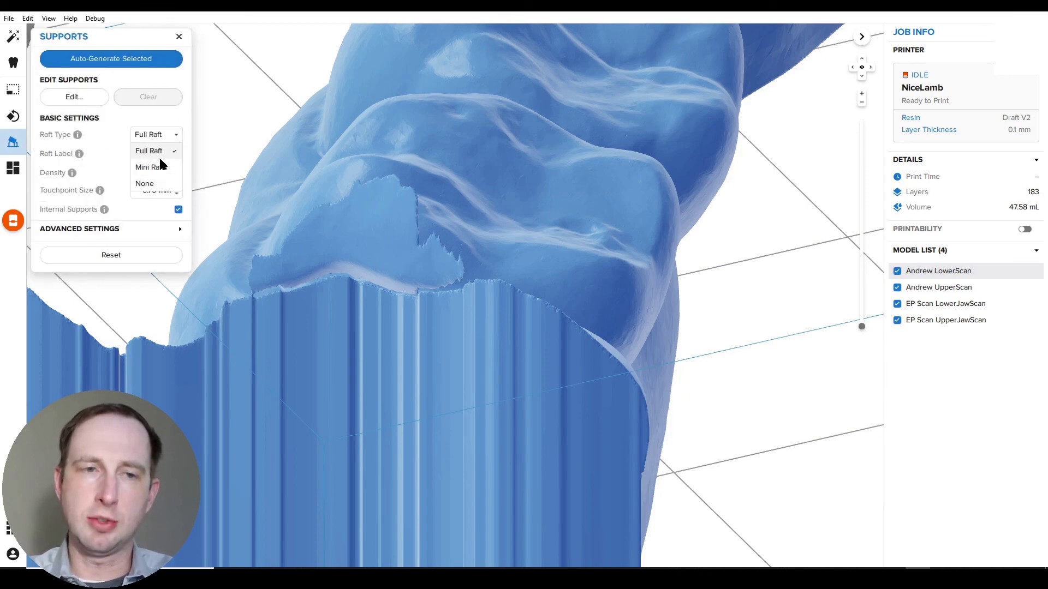
click(145, 182)
right_drag(303, 214, 277, 319)
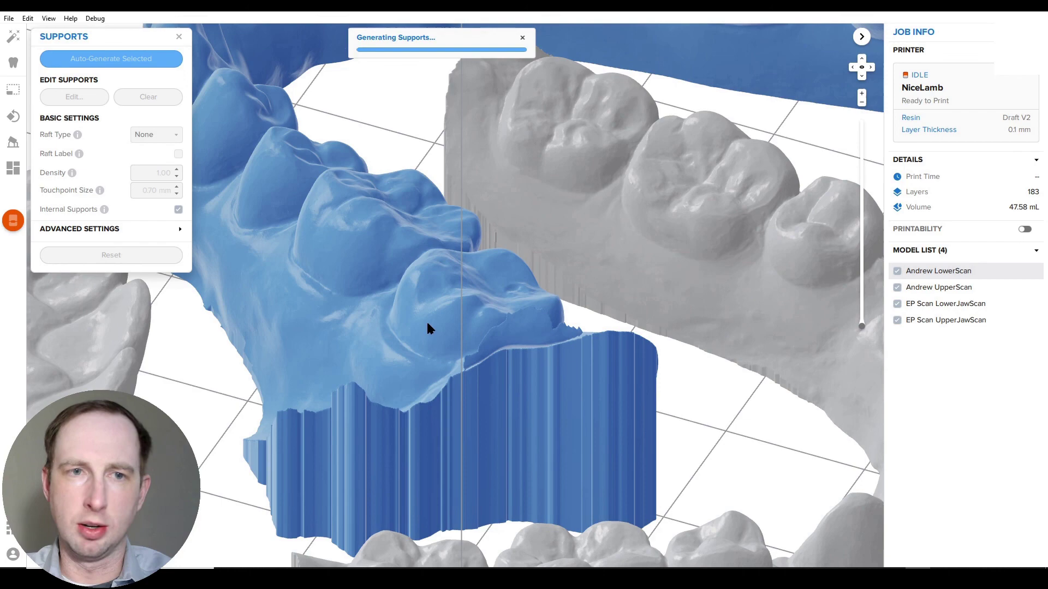
right_drag(428, 328, 457, 298)
scroll(400, 326, up, 5)
scroll(457, 298, down, 5)
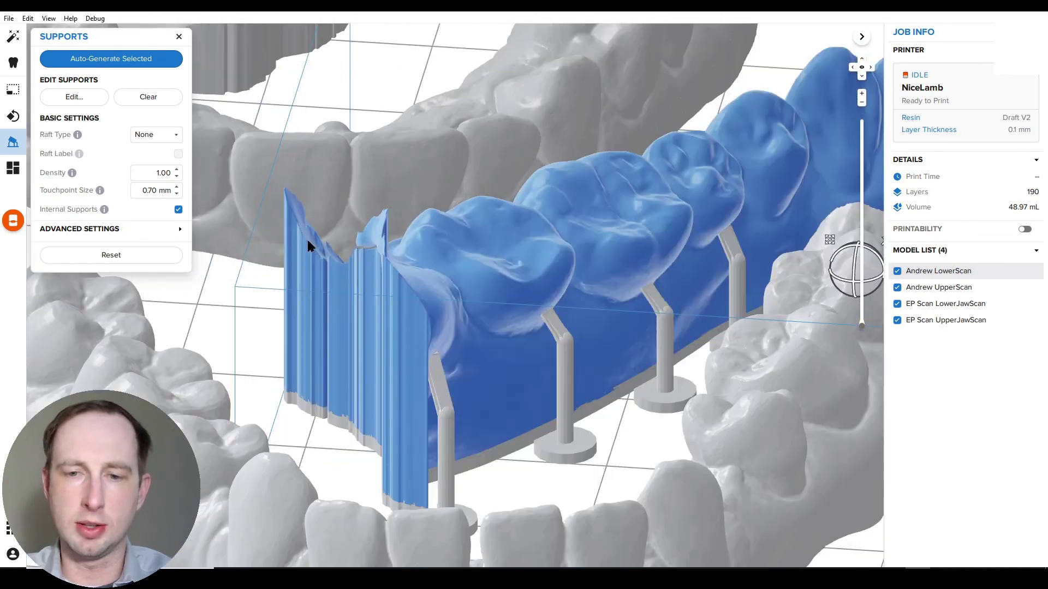
Delete the four support touchpoints along the tooth side of the non-EP lower model, keeping the bottom-edge ones, and apply the edit
right_drag(313, 233, 446, 321)
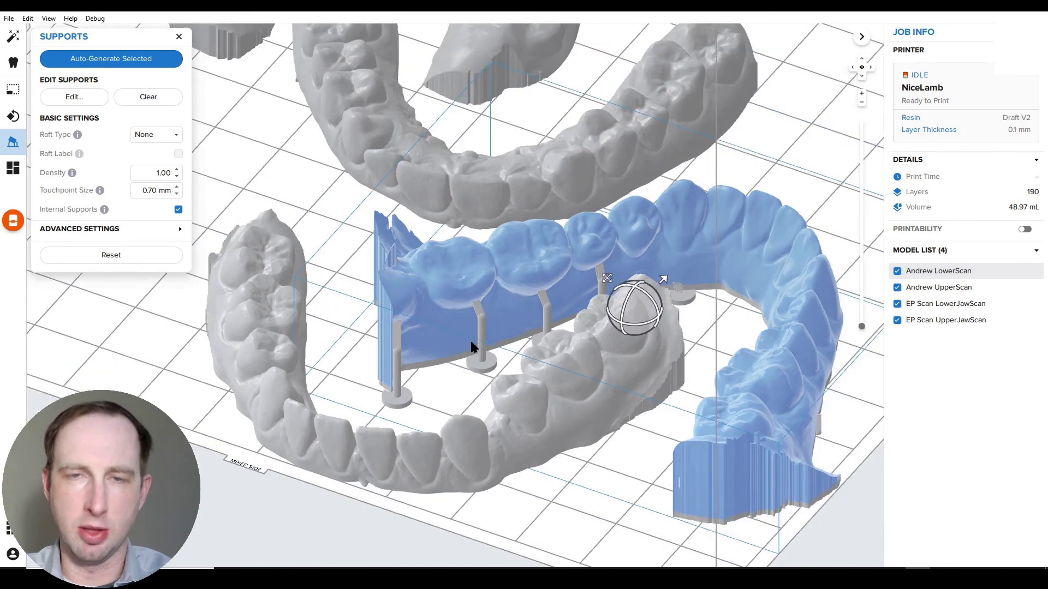
scroll(473, 352, up, 5)
scroll(468, 356, up, 5)
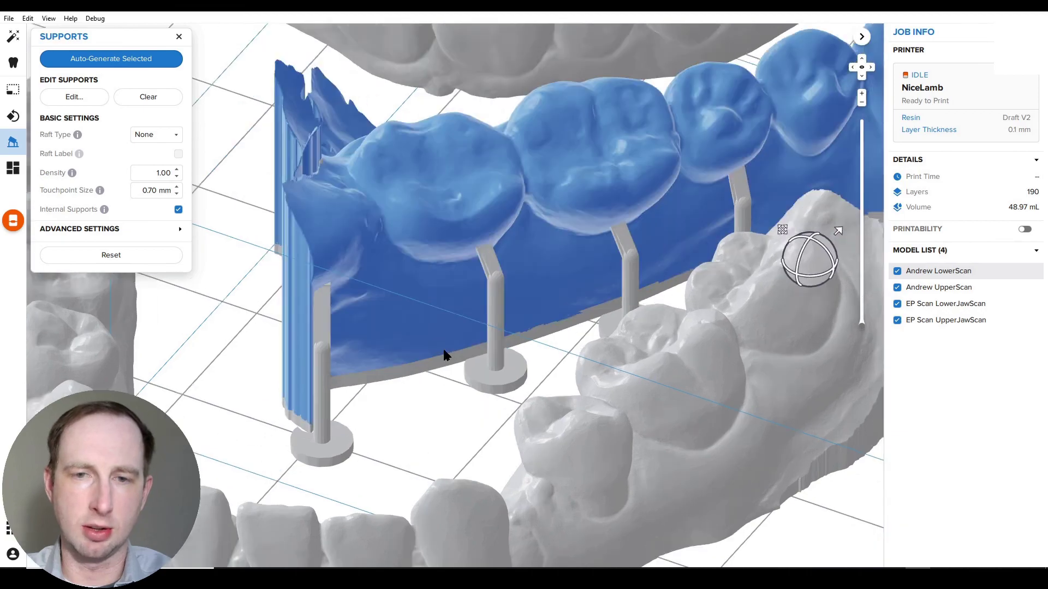
scroll(469, 306, down, 5)
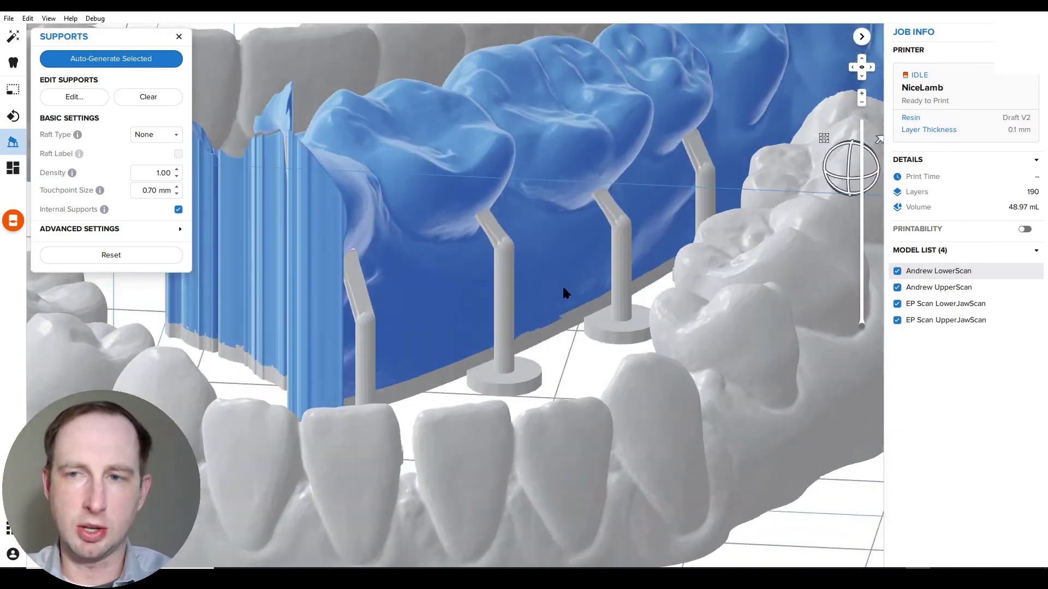
right_drag(562, 284, 444, 297)
scroll(535, 306, up, 5)
click(64, 95)
scroll(402, 304, down, 5)
scroll(444, 297, up, 3)
drag(284, 178, 768, 272)
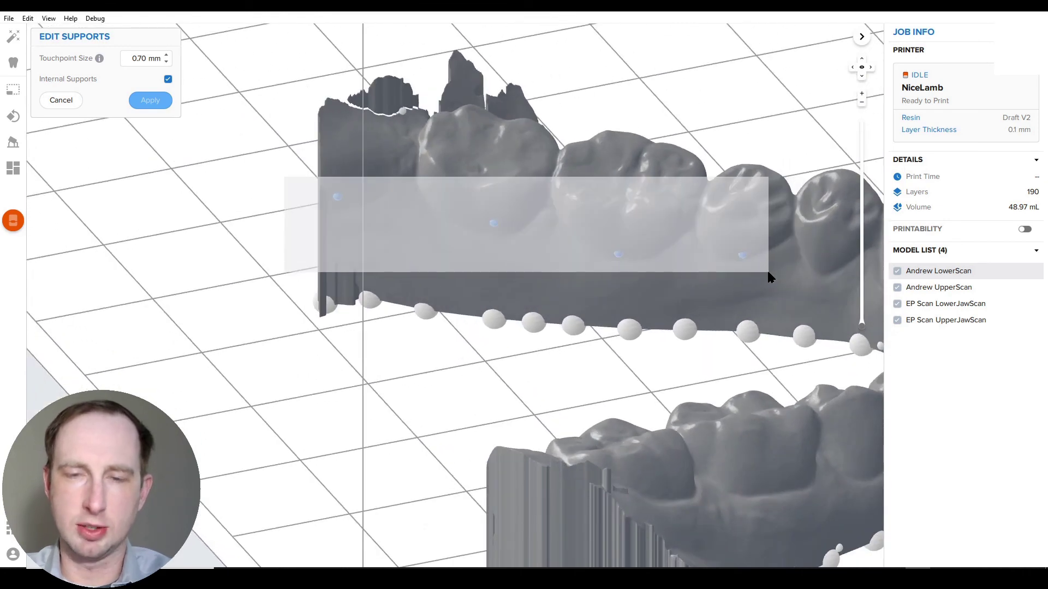
drag(768, 272, 768, 271)
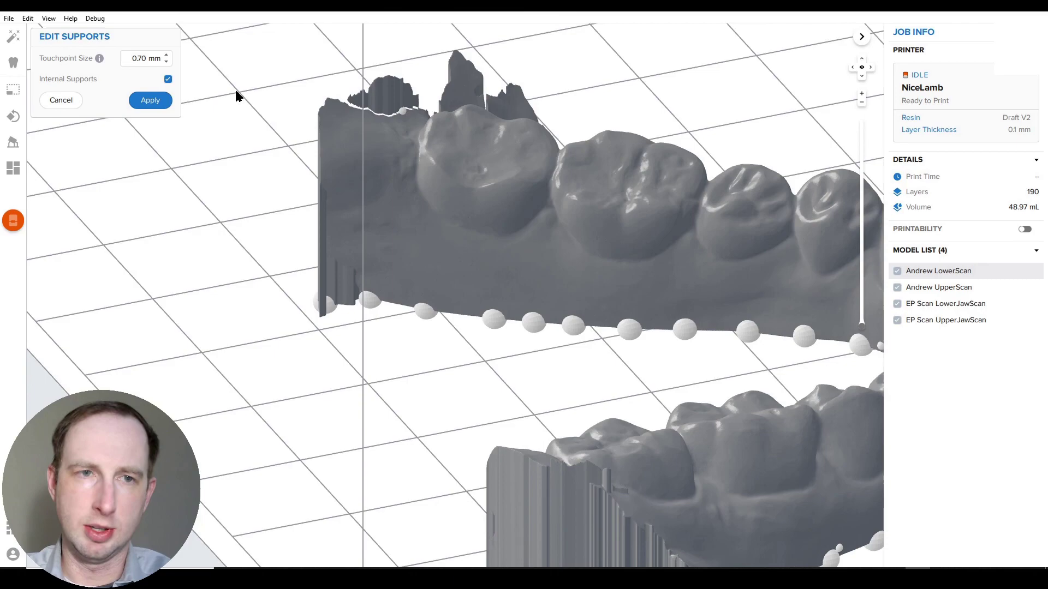
click(150, 100)
right_drag(347, 186, 588, 401)
drag(587, 402, 450, 259)
right_drag(450, 257, 344, 172)
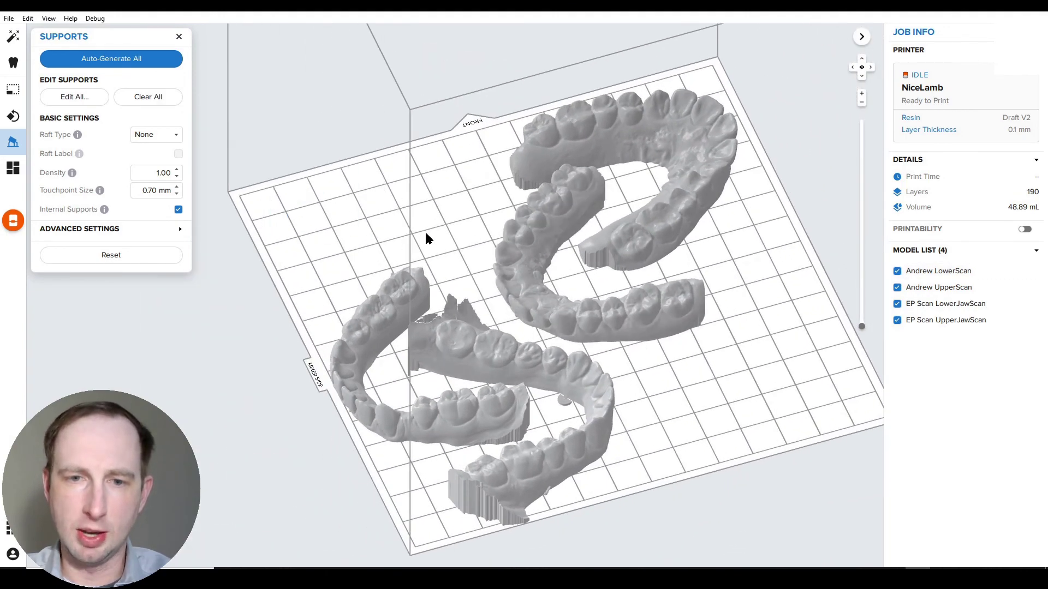
right_drag(426, 236, 356, 191)
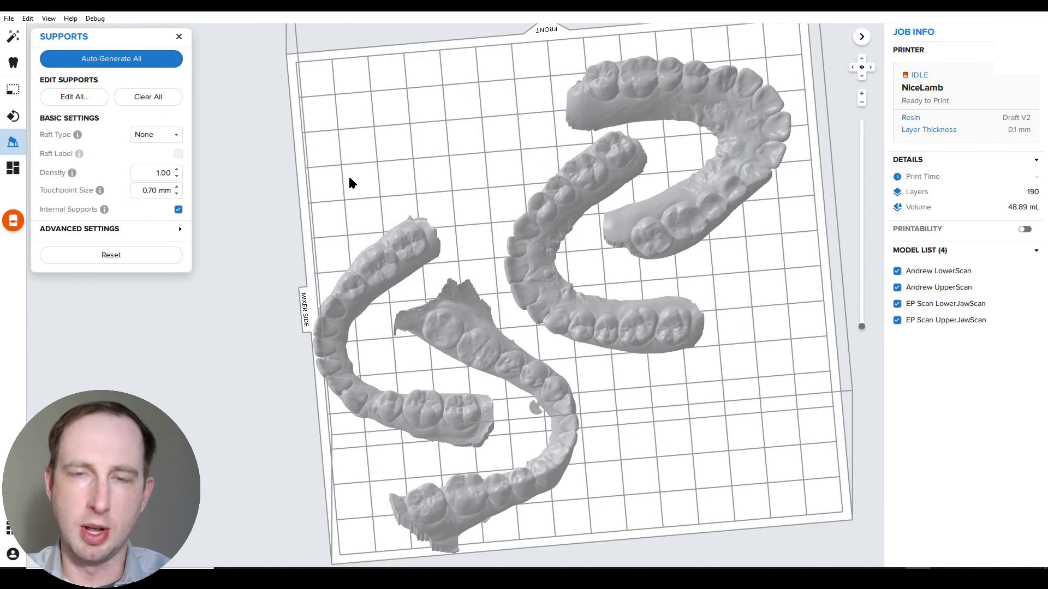